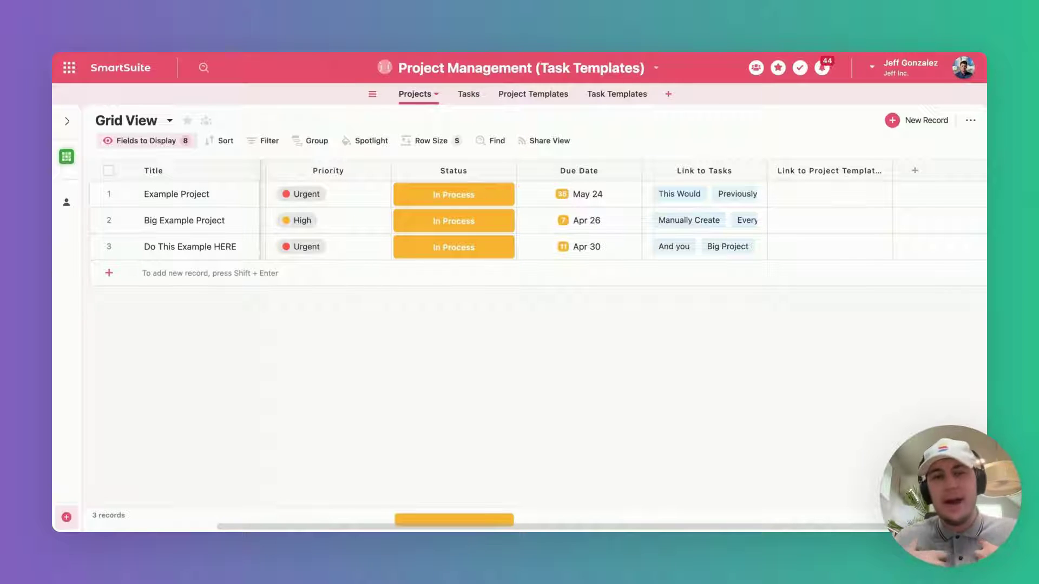
Inspect the Tasks table, expanding the Big Example Project group and checking its grouping
scroll(382, 230, "left", 3)
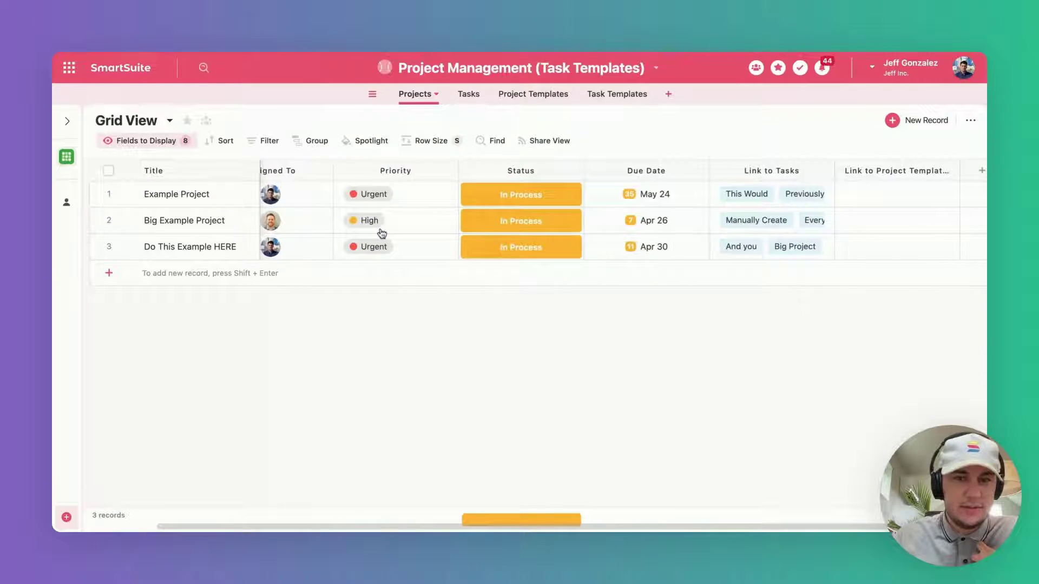
scroll(381, 232, "left", 2)
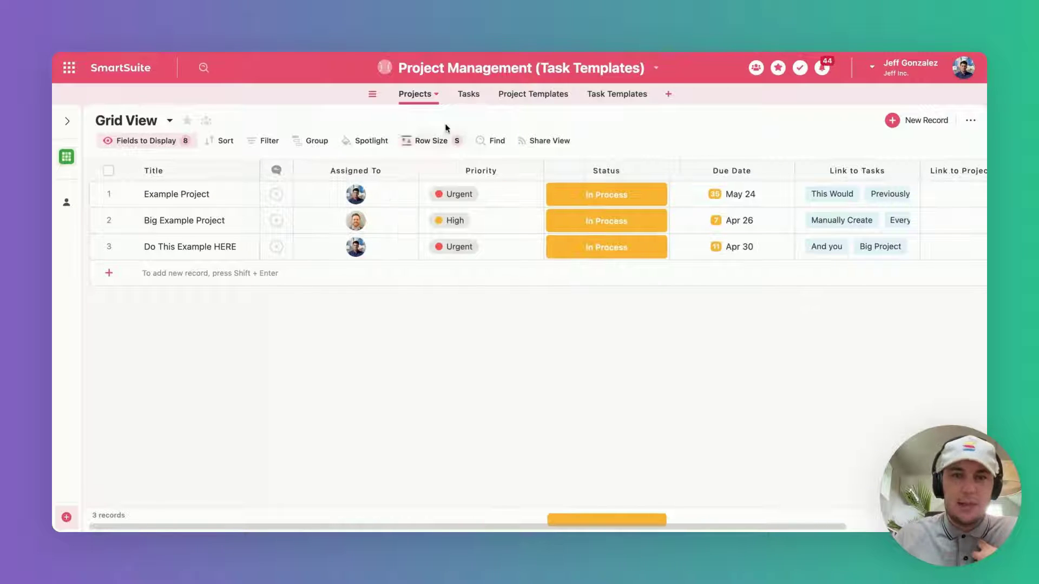
left_click(461, 94)
left_click(107, 208)
left_click(330, 142)
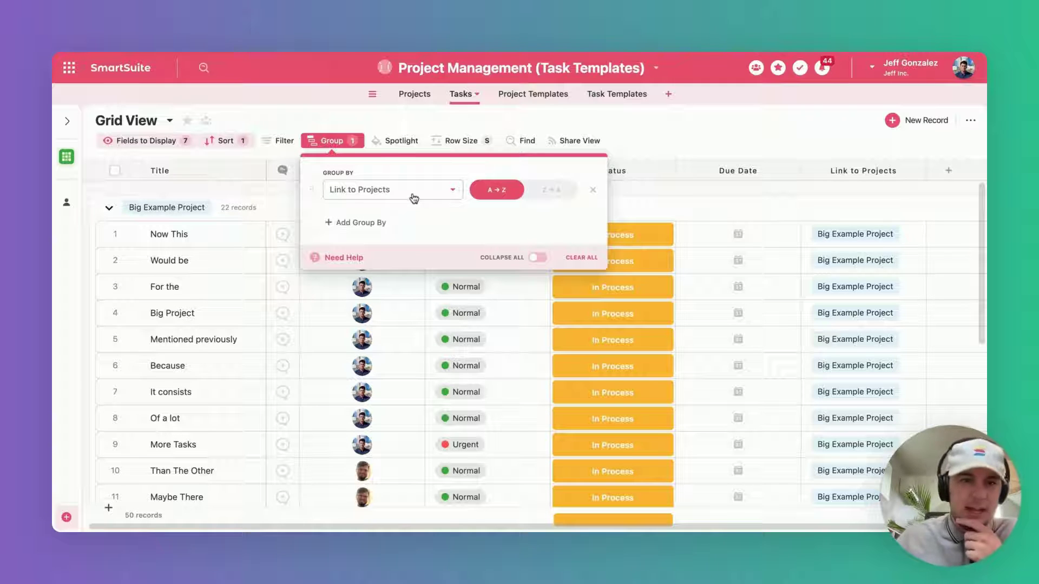
Go back through Projects to the Project Templates table listing Small Project and Big Project
left_click(666, 125)
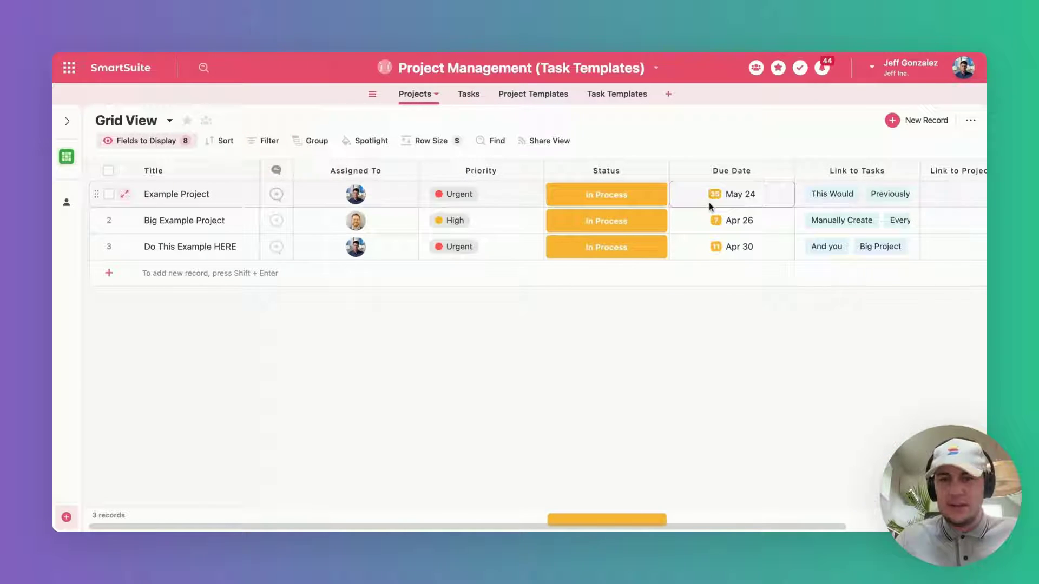
scroll(709, 202, "right", 3)
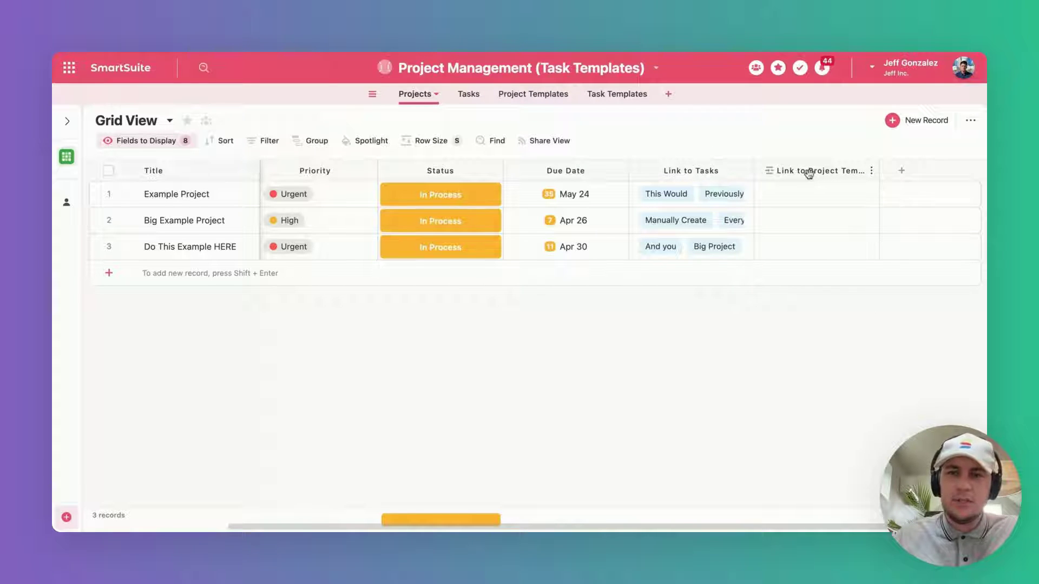
left_click(511, 101)
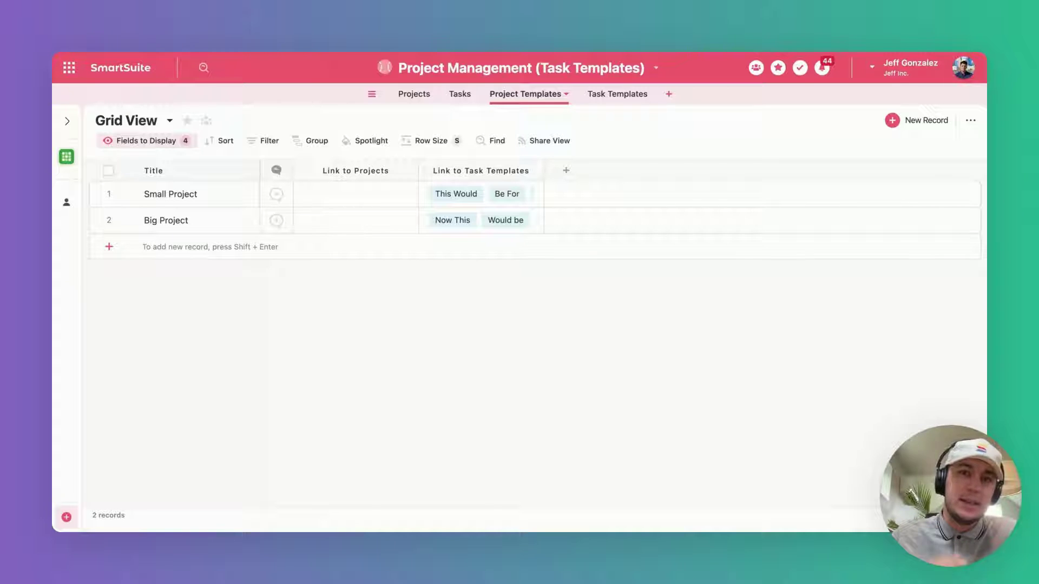
Open Task Templates and check that it is grouped by Big Project and Small Project
left_click(605, 95)
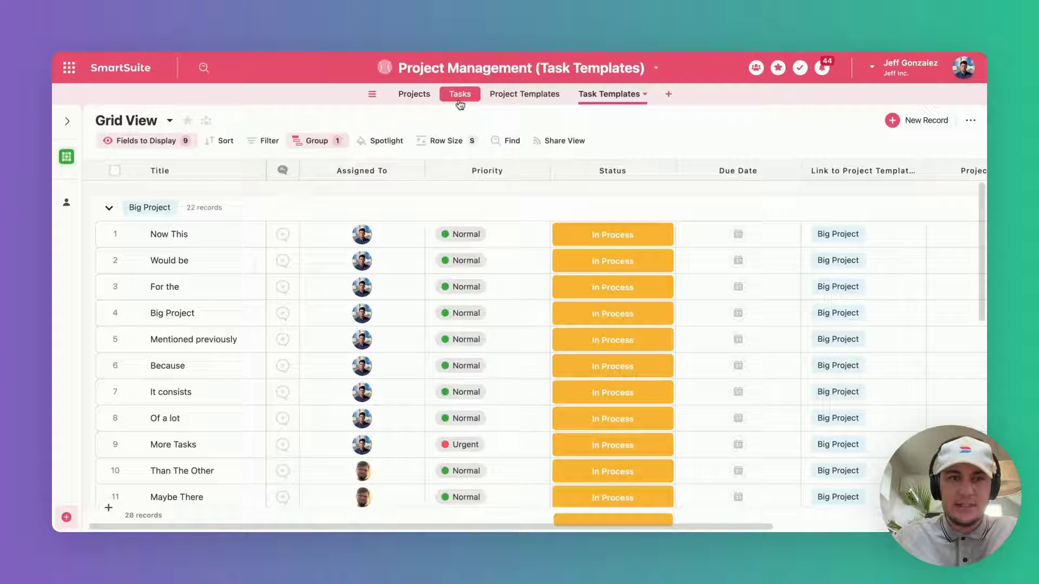
left_click(328, 144)
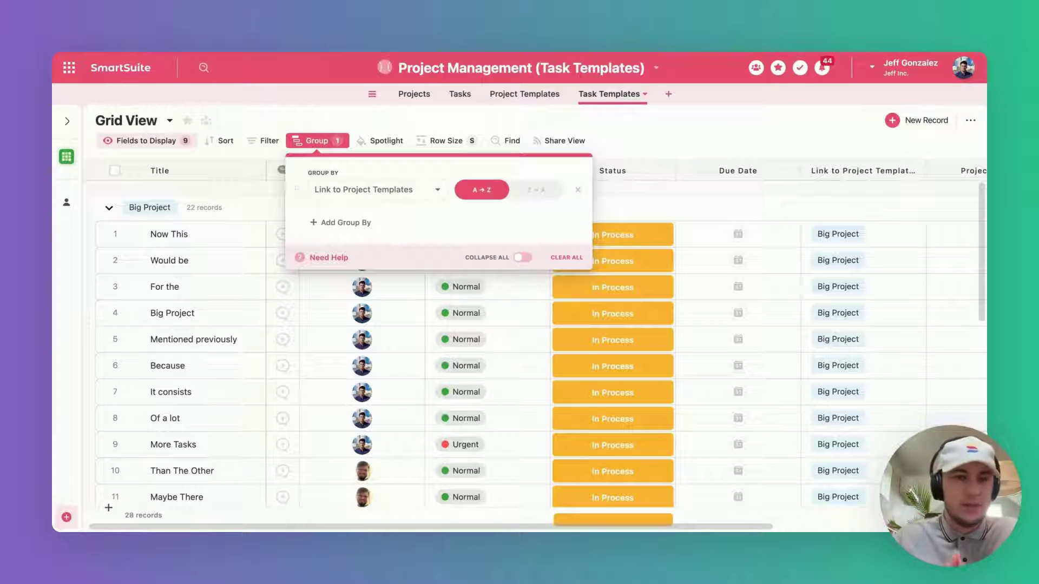
left_click(505, 276)
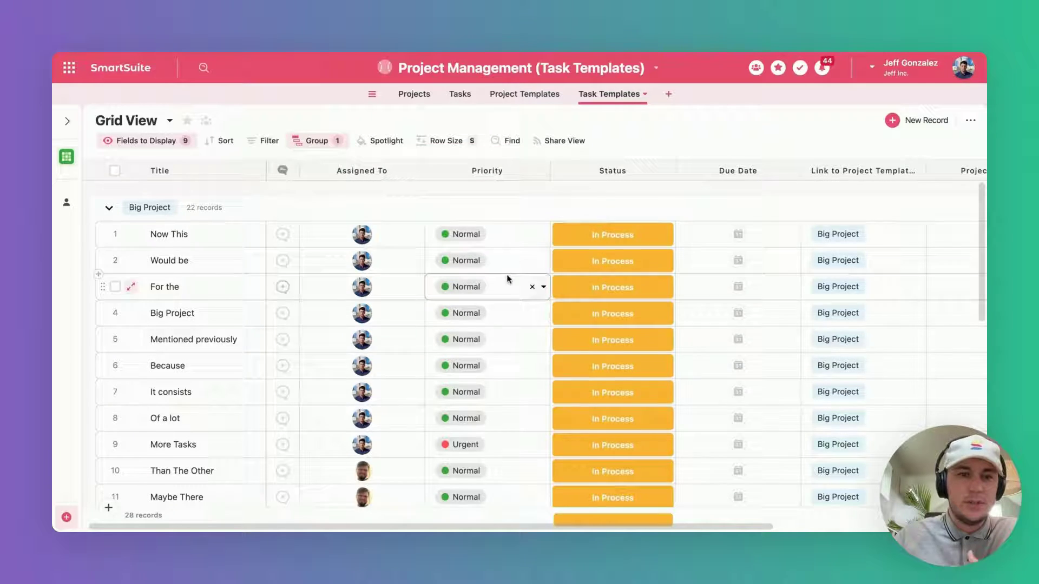
scroll(508, 278, "down", 1)
Review template Priority and Status values down to Small Project's This Would template
left_click(507, 275)
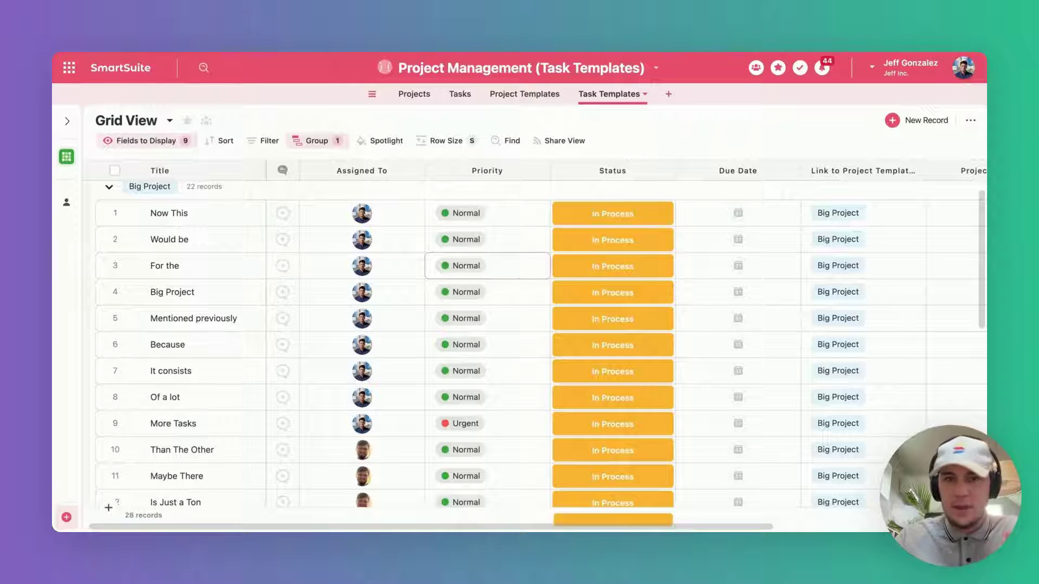
scroll(487, 260, "up", 1)
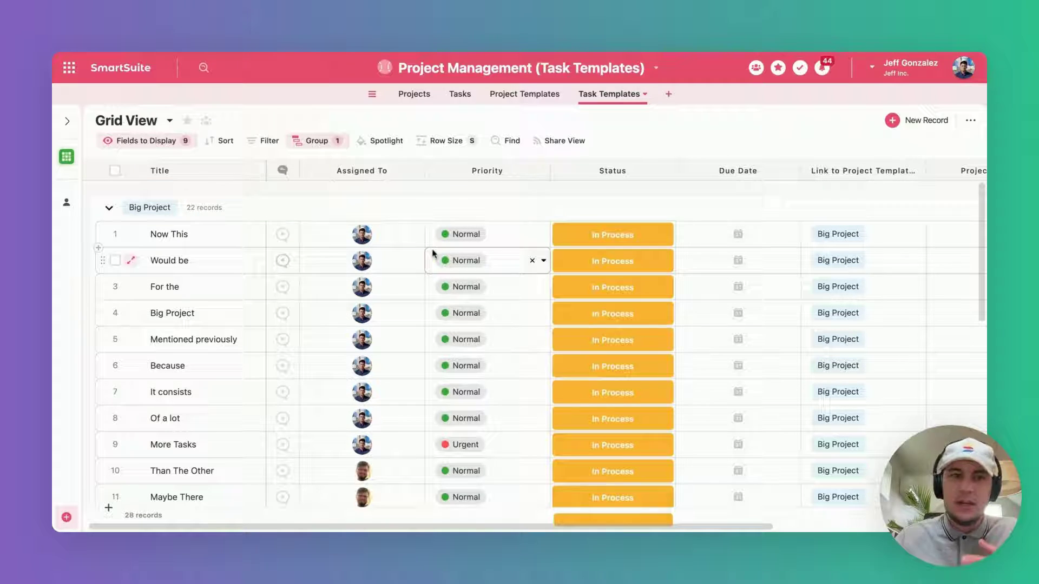
left_click(600, 234)
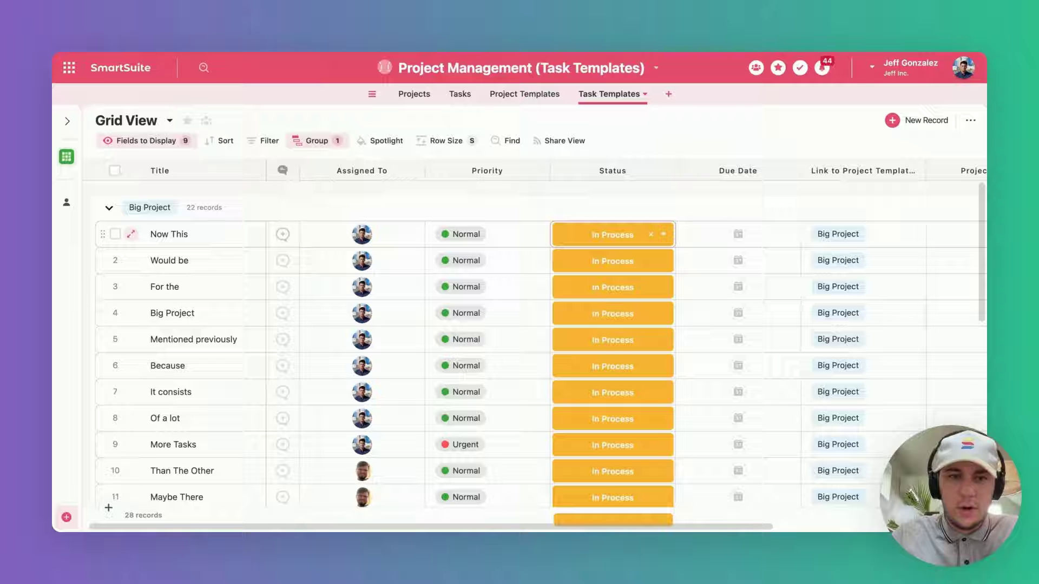
left_click(522, 257)
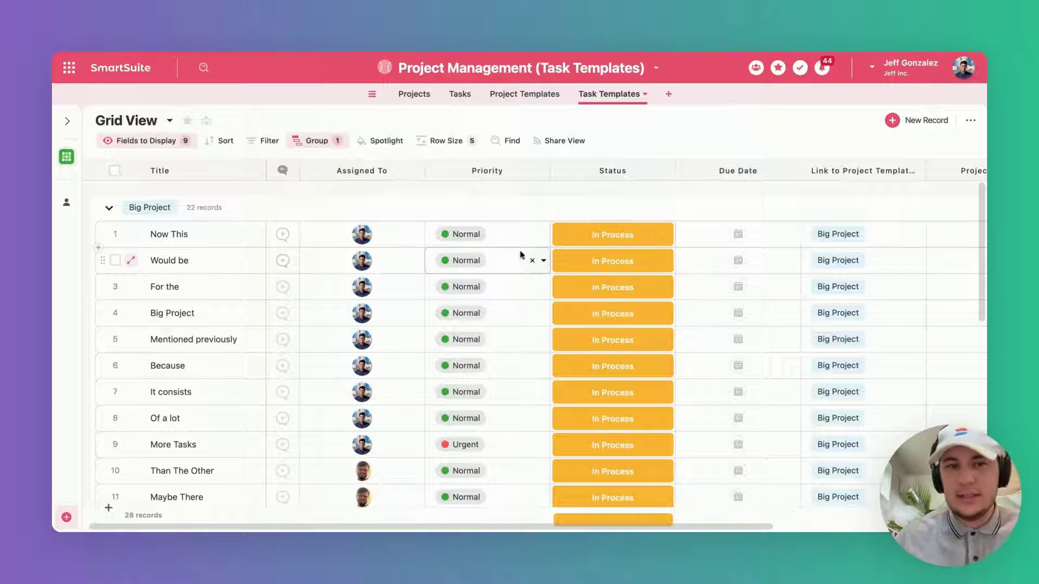
scroll(384, 272, "down", 4)
scroll(386, 272, "down", 8)
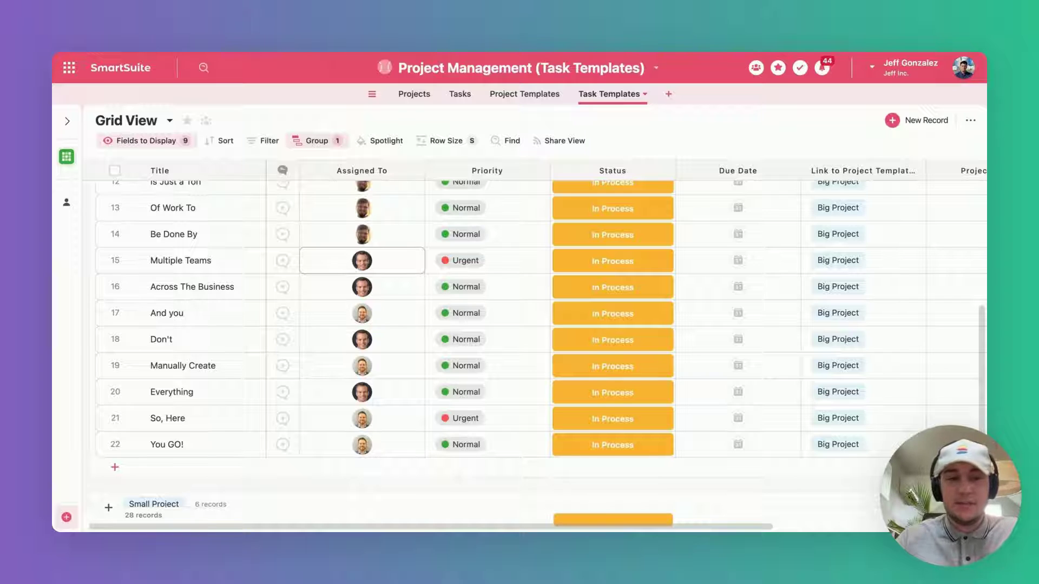
scroll(371, 272, "down", 8)
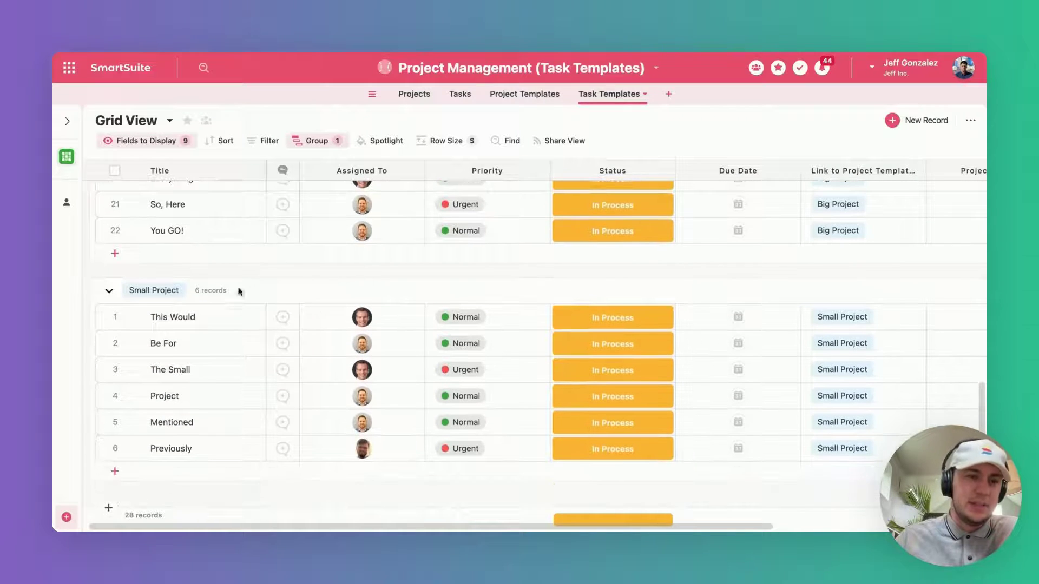
left_click(211, 318)
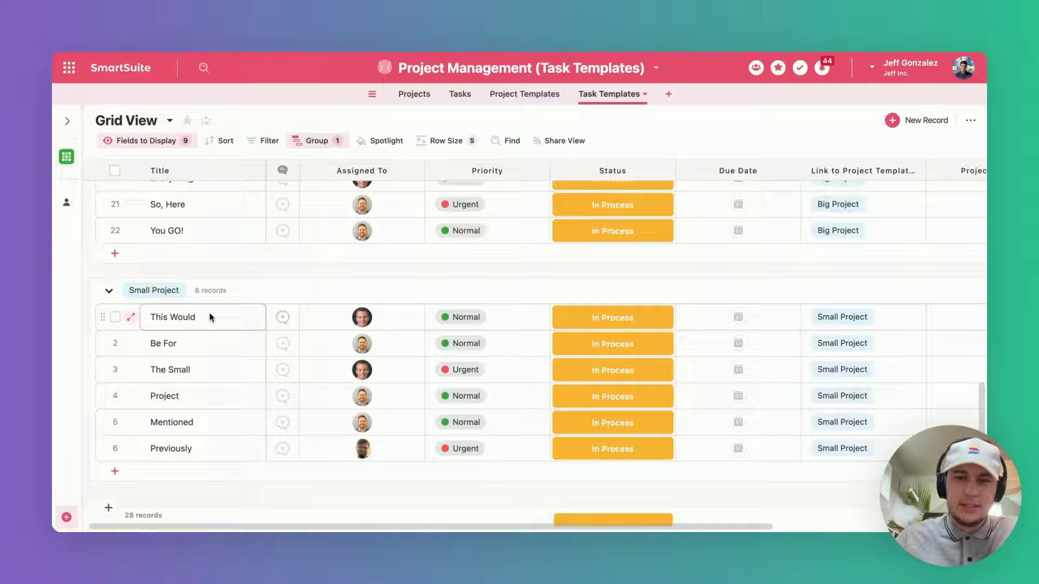
left_click(507, 98)
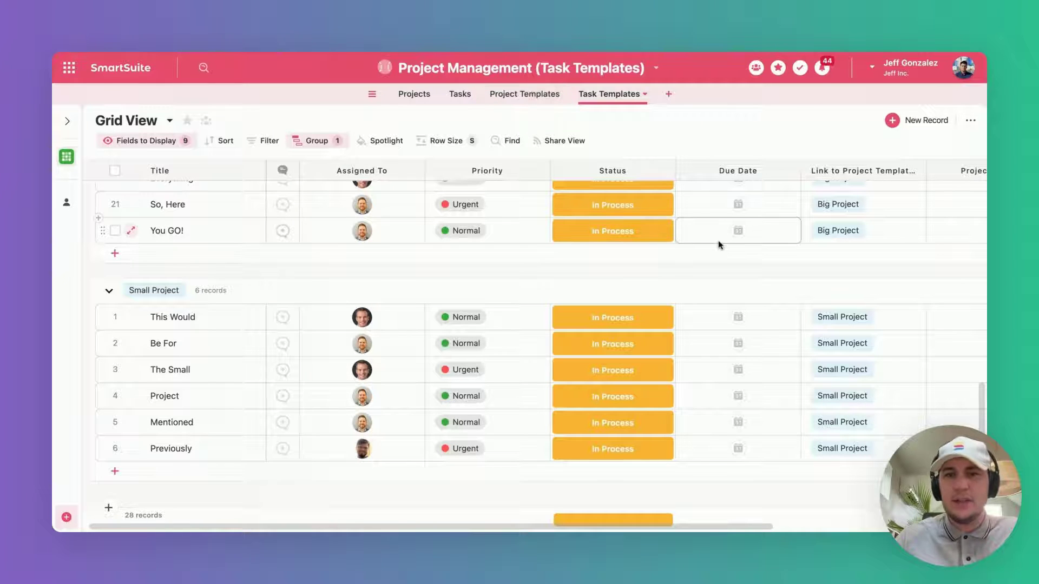
Scroll across to the Order column showing each template's order number
scroll(760, 270, "right", 5)
scroll(760, 270, "up", 1)
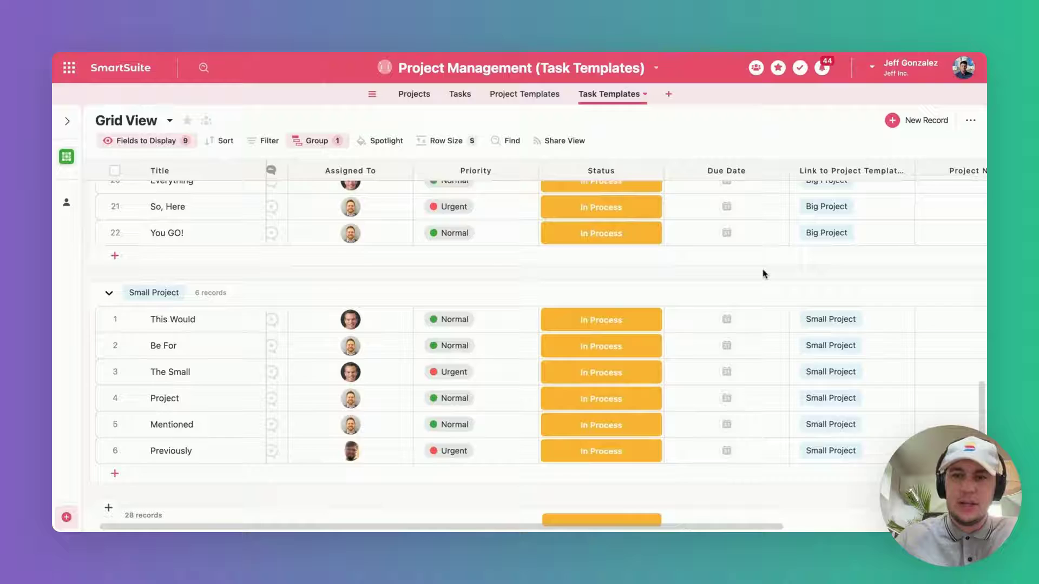
scroll(764, 273, "right", 3)
scroll(764, 274, "up", 2)
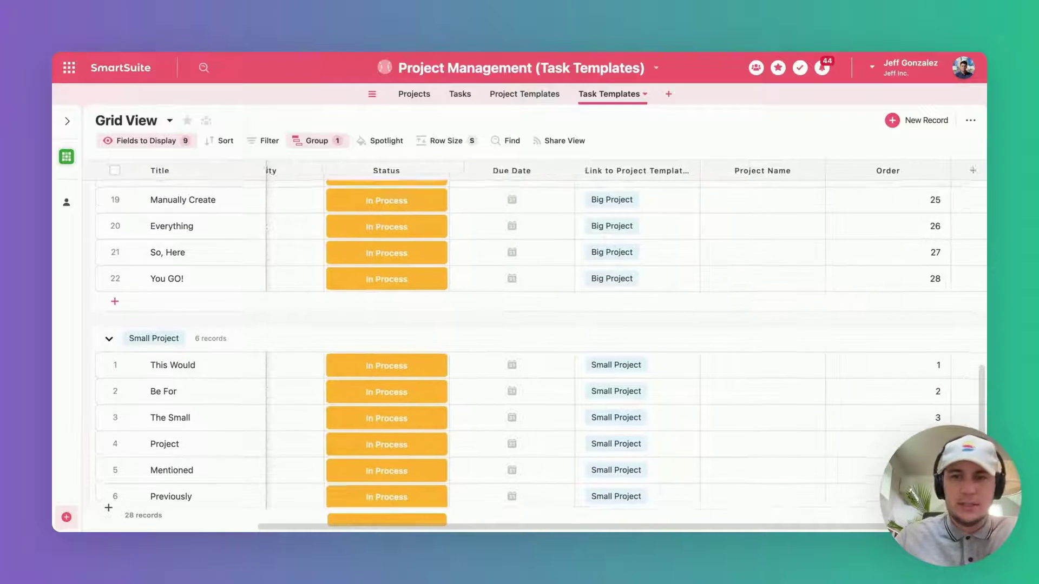
scroll(764, 274, "up", 3)
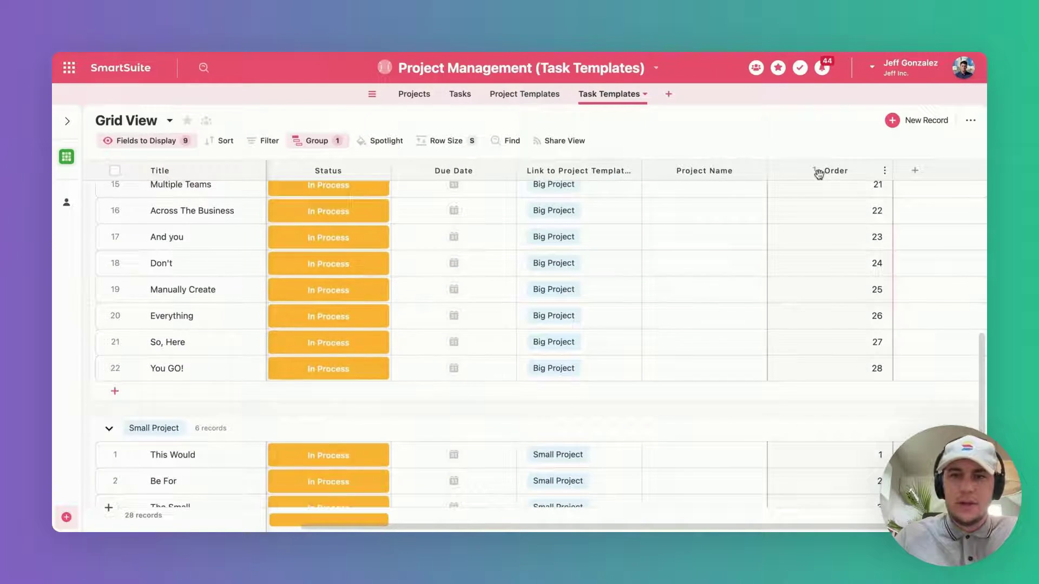
Inspect the Order field's settings in Task Templates, then close them
left_click(817, 172)
left_click(819, 172)
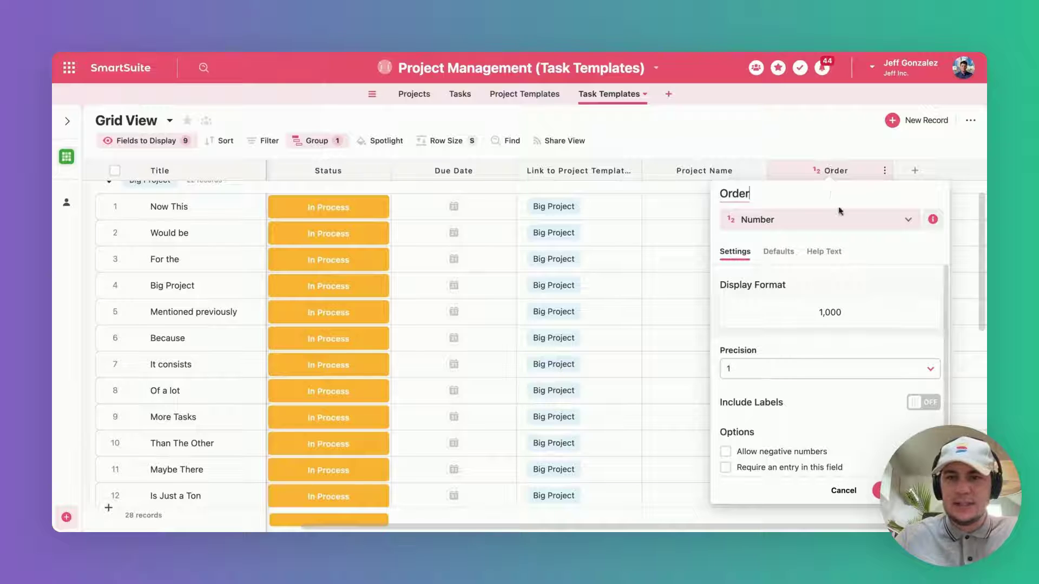
left_click(832, 153)
Browse the Task Templates records, glance at Tasks, and return to Task Templates
scroll(849, 269, "down", 10)
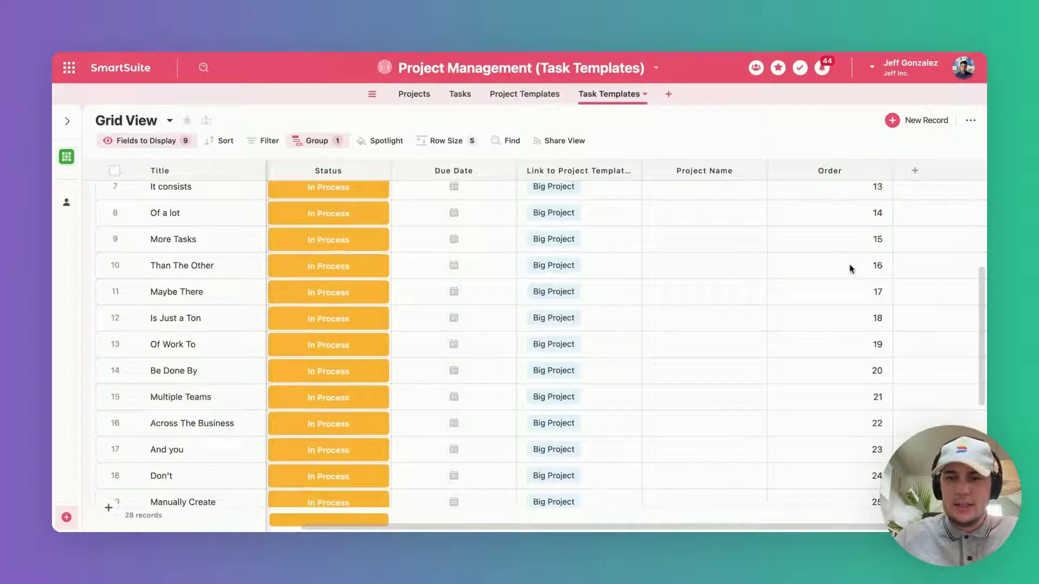
scroll(863, 417, "up", 10)
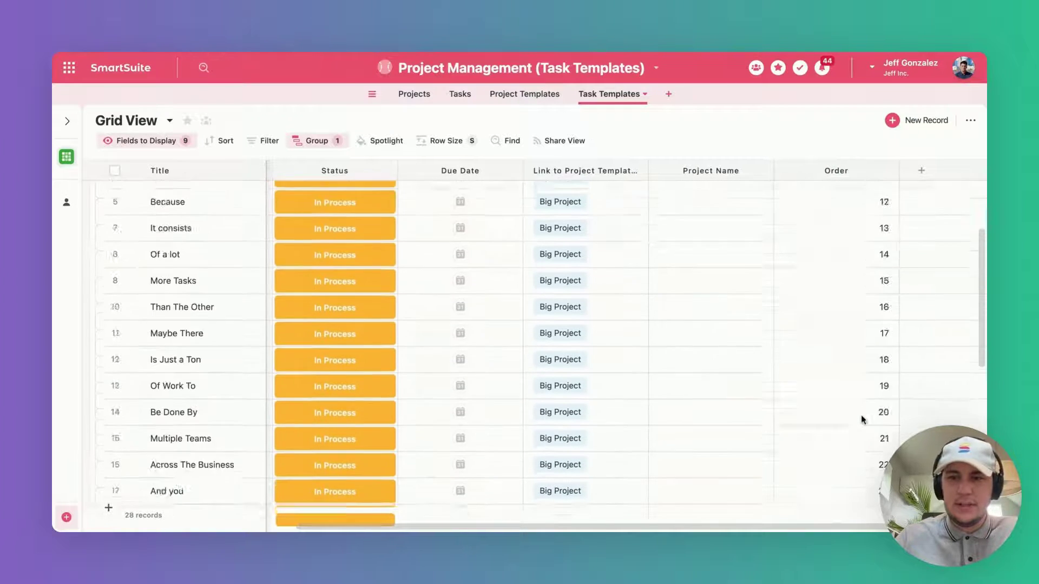
scroll(857, 269, "down", 10)
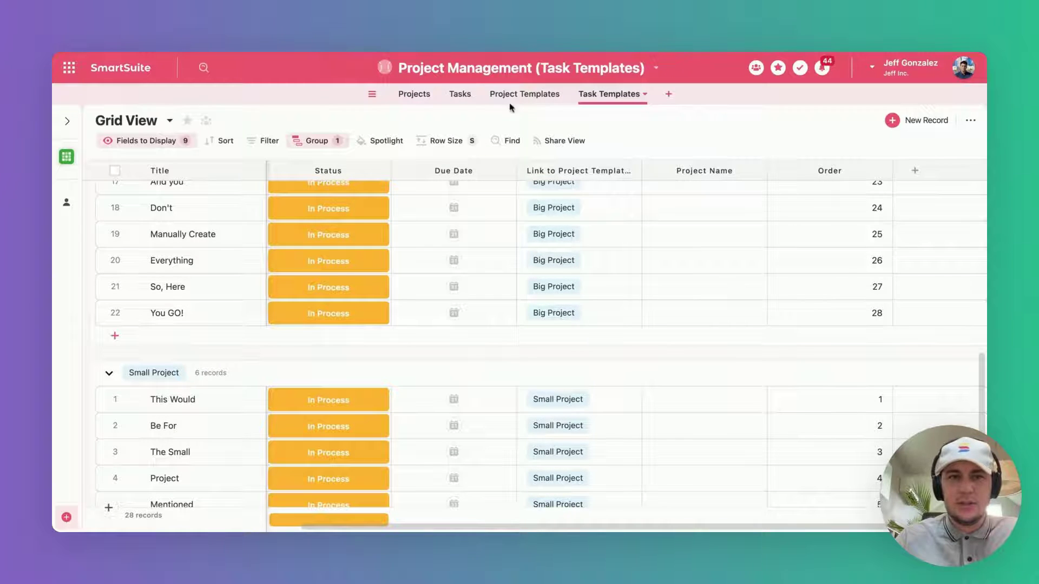
left_click(455, 94)
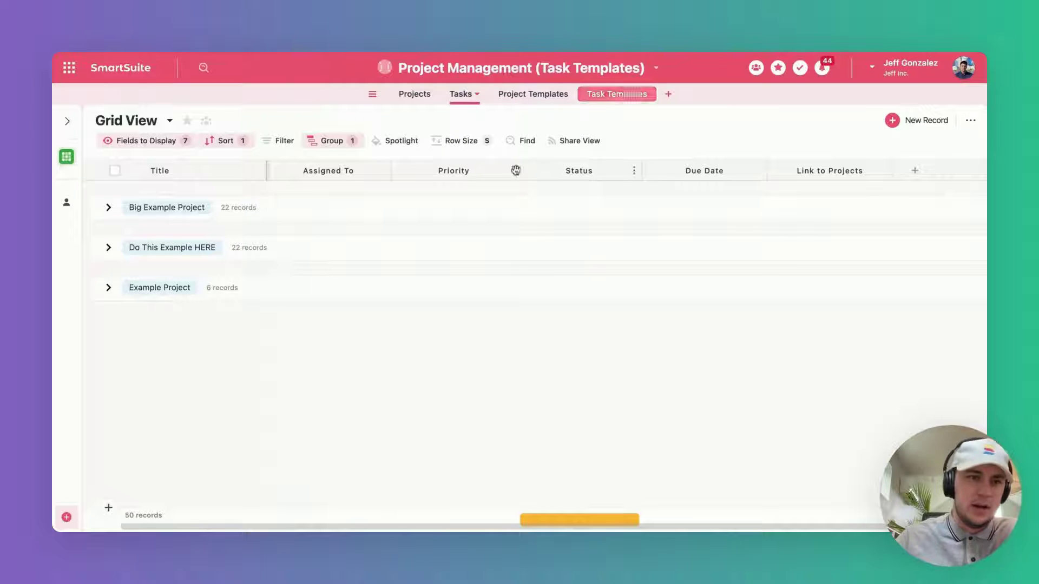
left_click(611, 93)
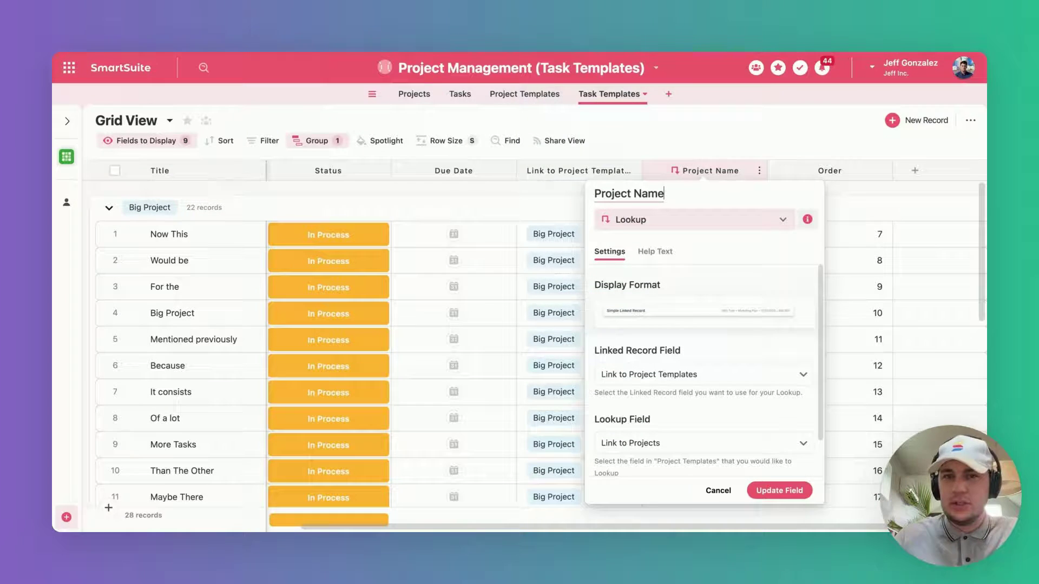
Open the Task Templates automation from the solution's Automations list
left_click(594, 79)
left_click(490, 242)
left_click(498, 203)
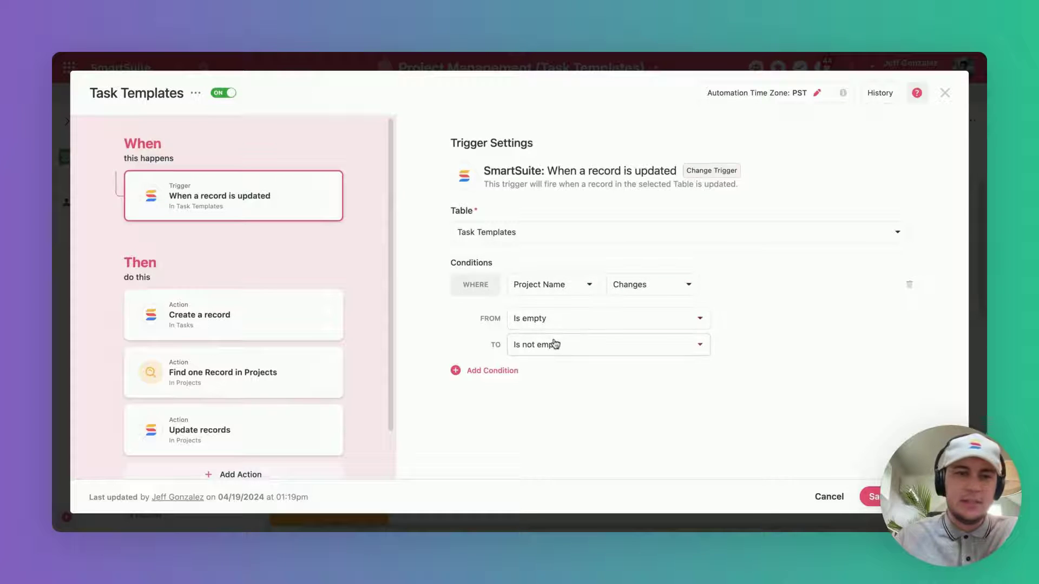
Review the Create a record action's field settings in the automation
left_click(300, 323)
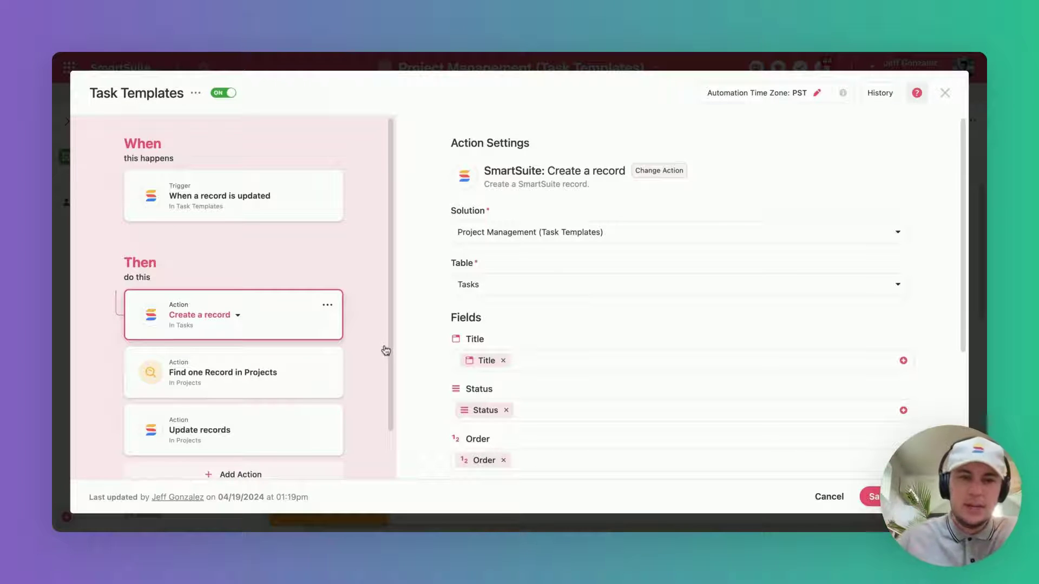
scroll(424, 350, "down", 2)
scroll(425, 350, "down", 1)
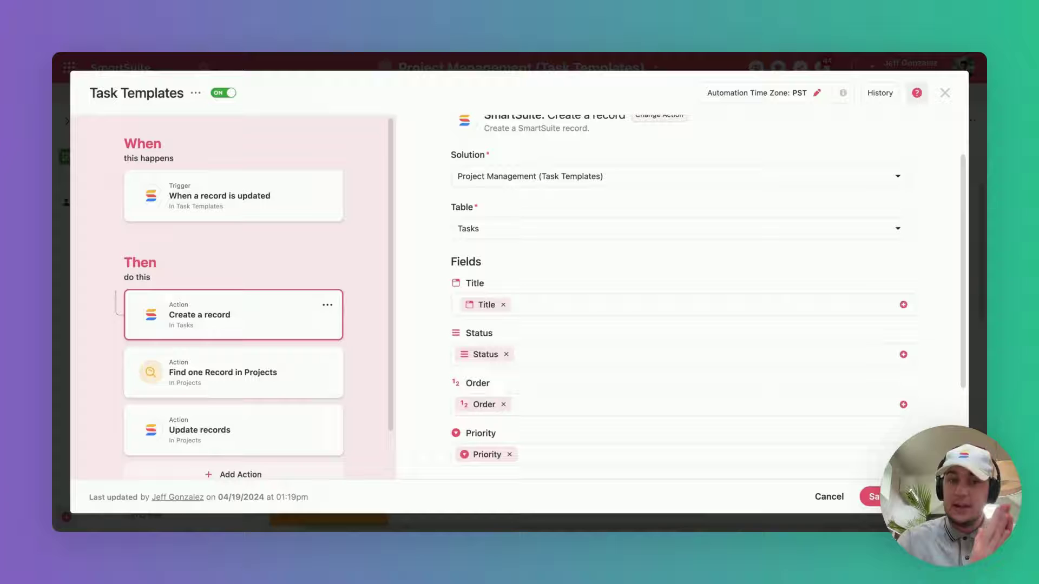
scroll(679, 303, "down", 1)
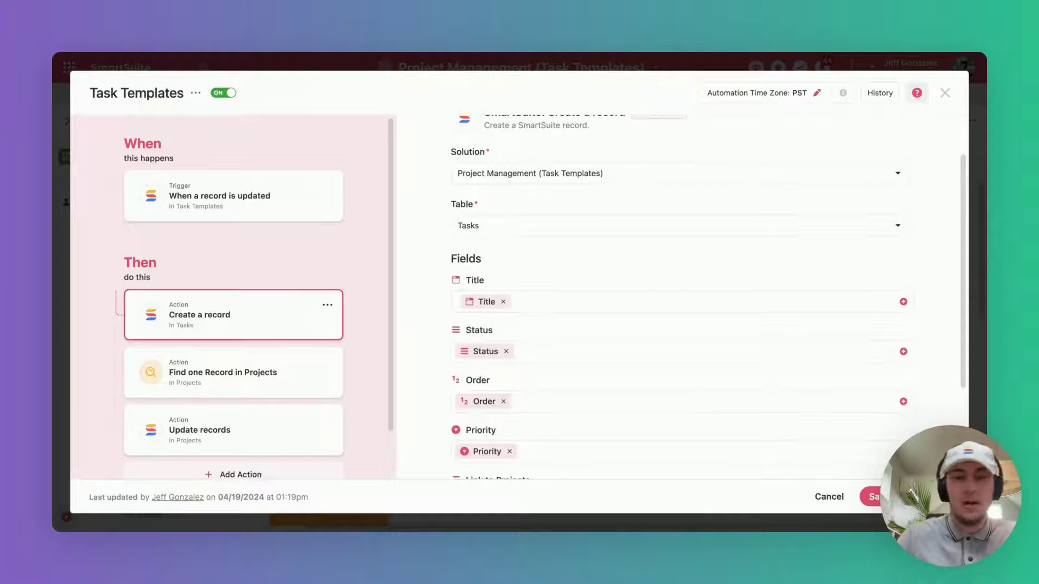
scroll(436, 316, "down", 3)
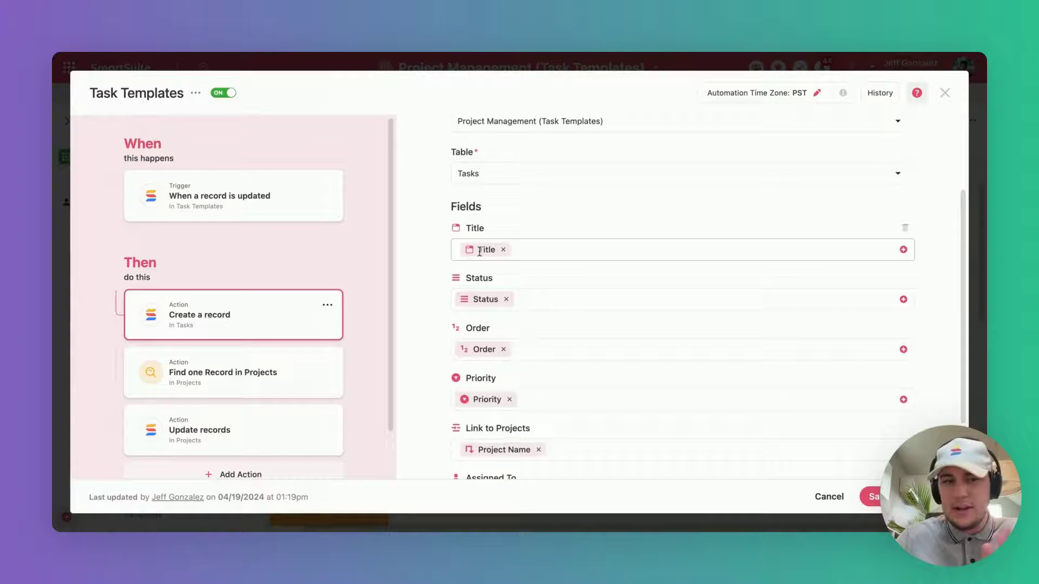
scroll(480, 300, "down", 2)
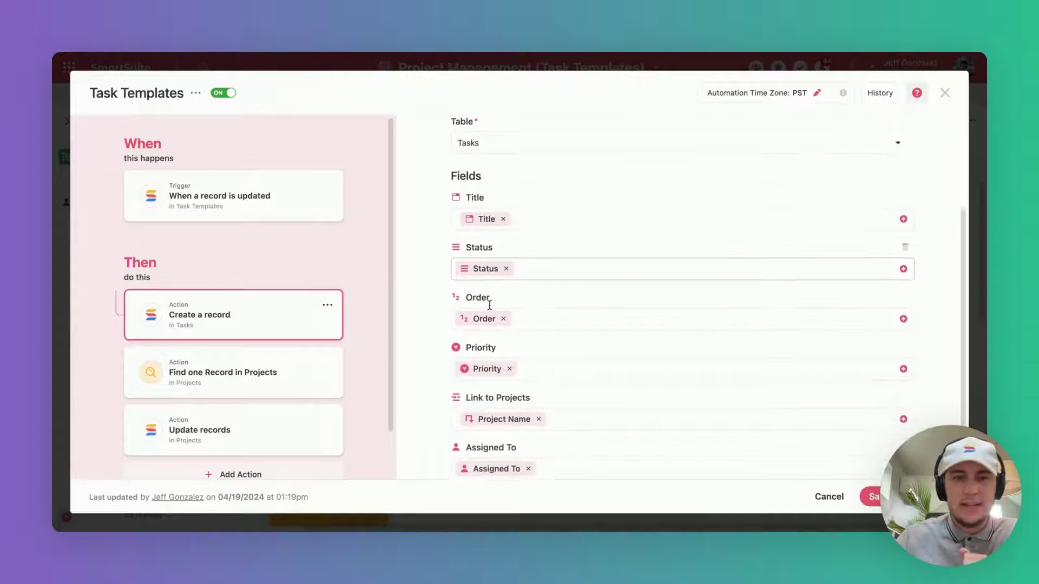
scroll(481, 314, "down", 2)
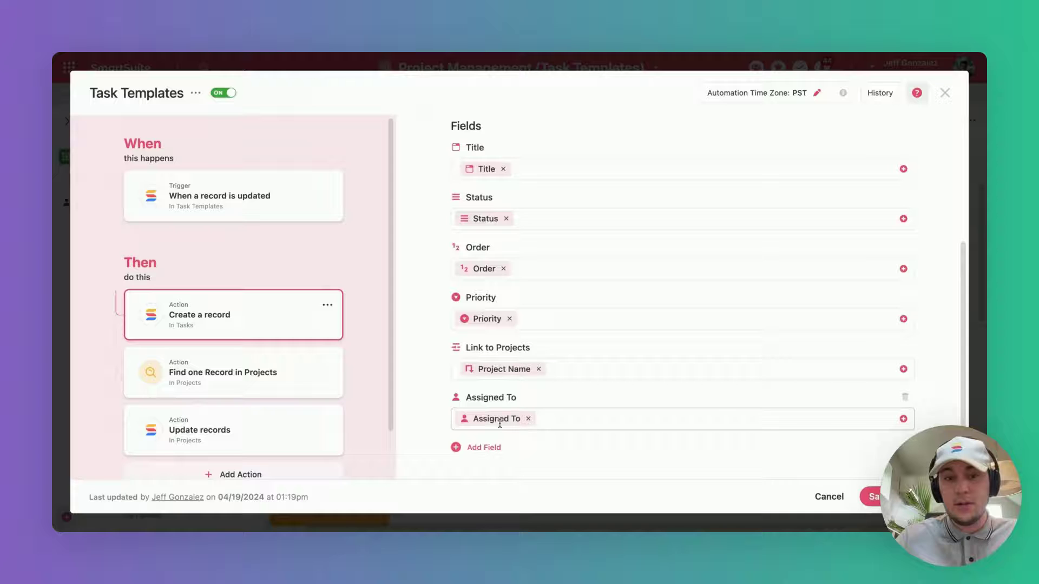
Review the Find one Record step and the Update records step clearing Link to Project Templates
left_click(315, 384)
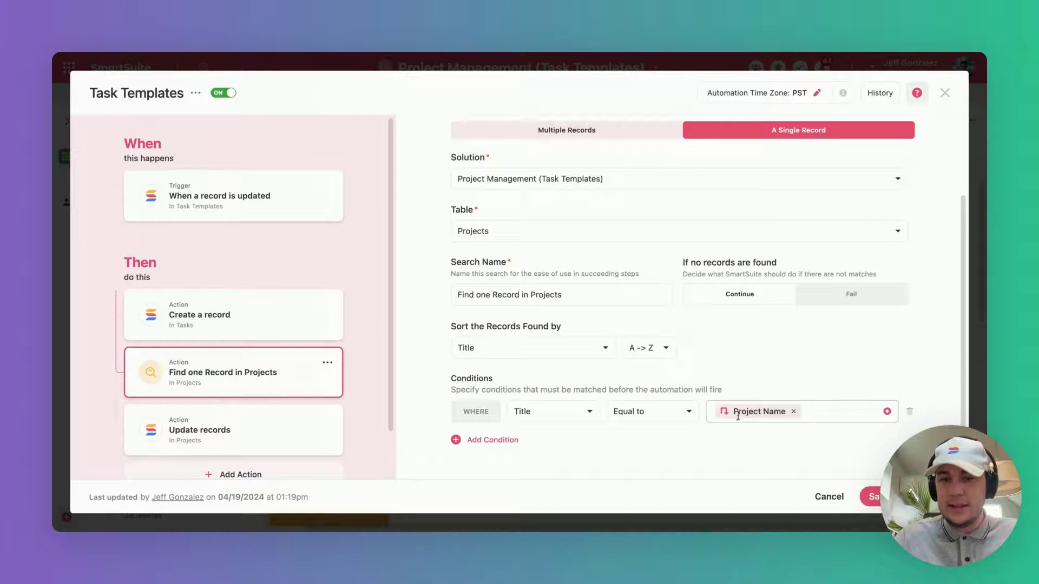
left_click(335, 441)
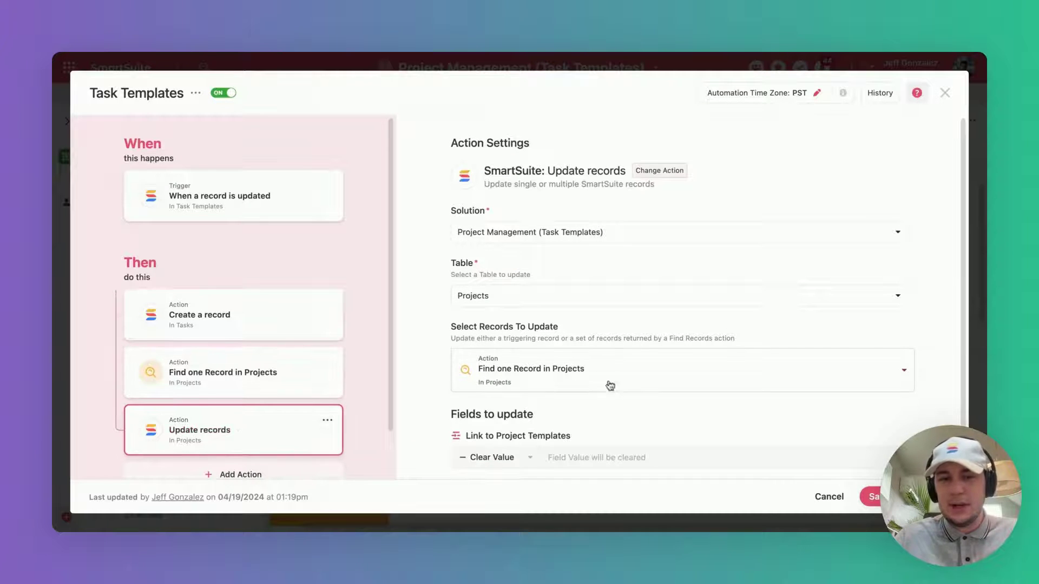
scroll(623, 403, "down", 1)
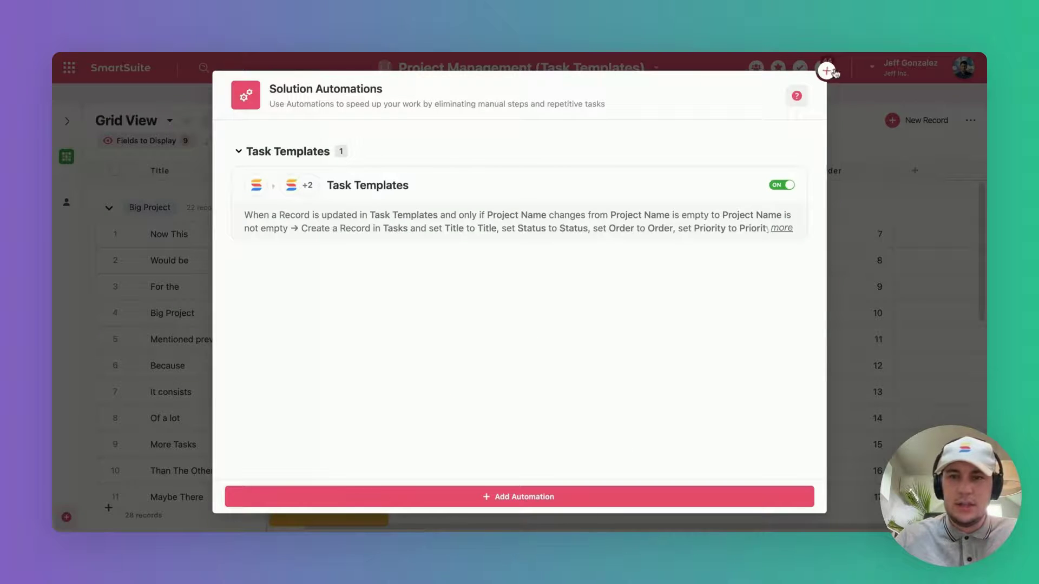
Add a new Projects record titled 'Example Project for VIDEO', fixing a typo
left_click(827, 70)
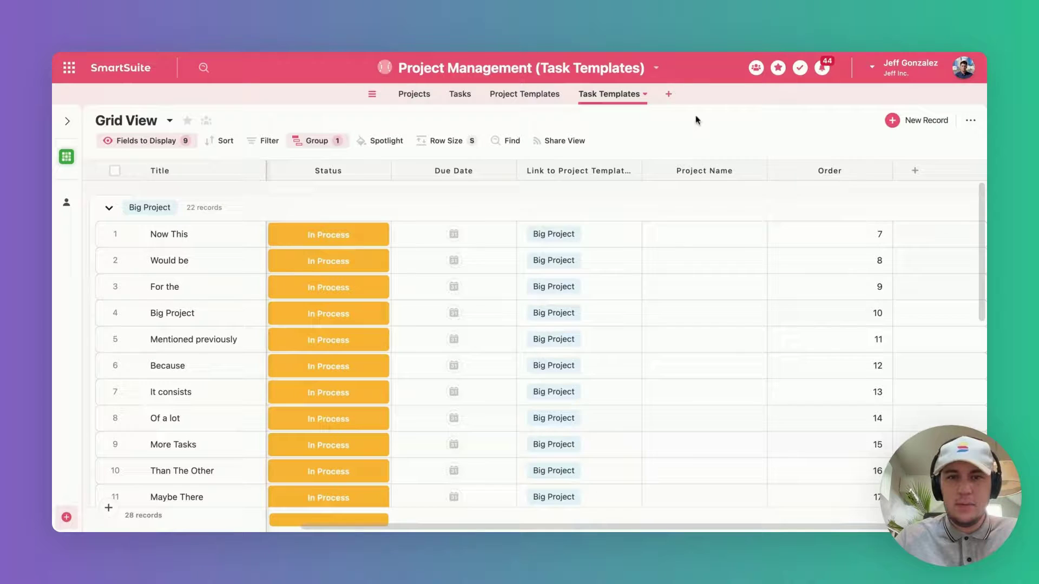
left_click(409, 95)
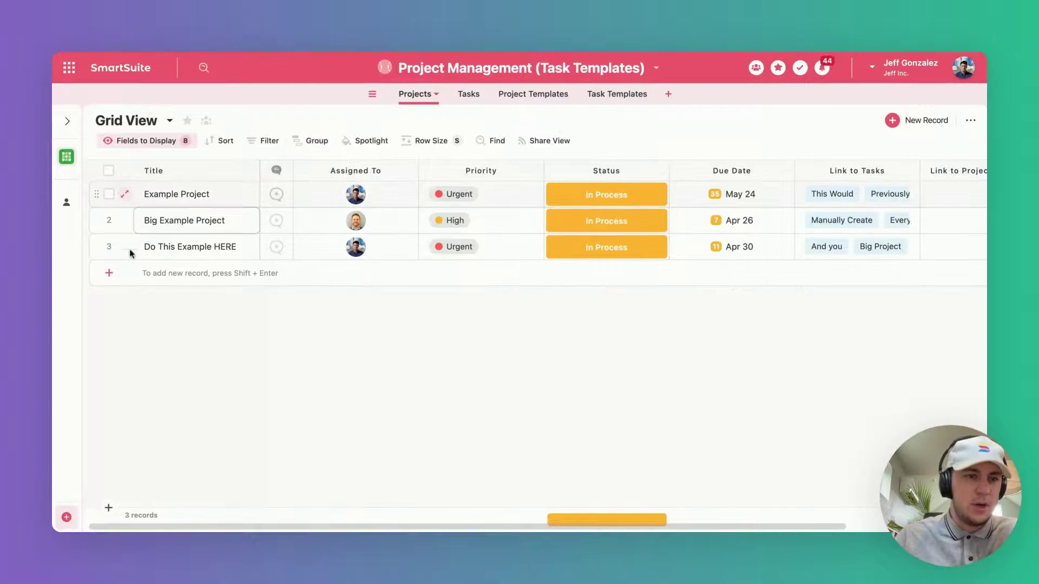
left_click(110, 273)
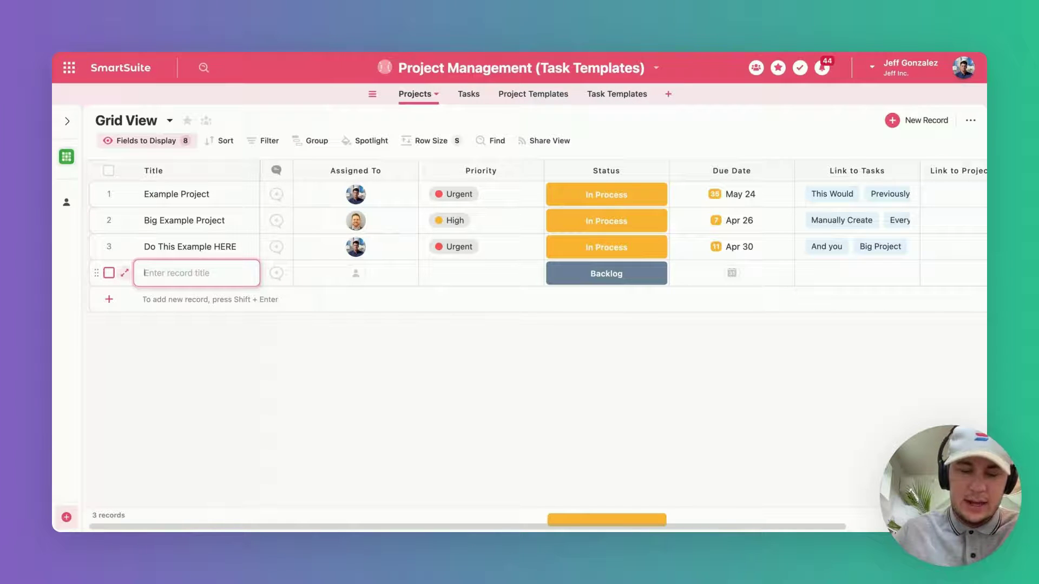
type("Example P{roject")
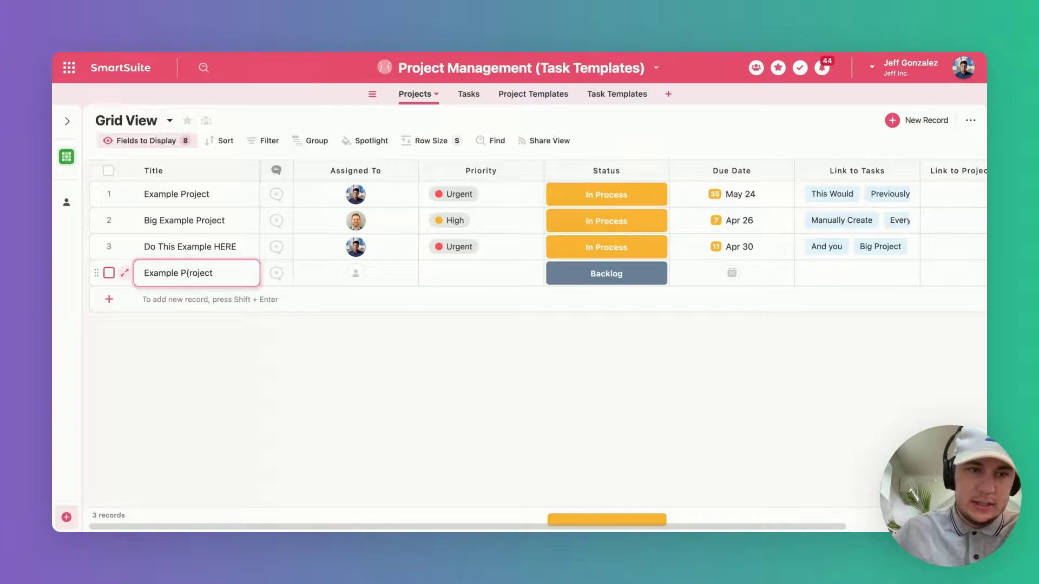
left_click(190, 273)
key("BackSpace")
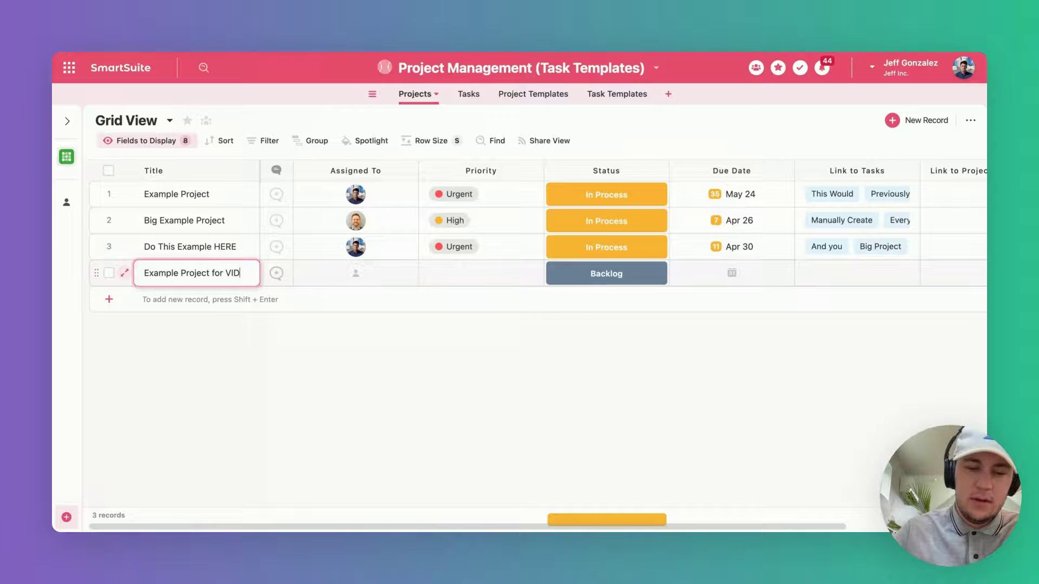
type("EO")
Assign a team member, set priority Normal, status In Process, and due date May 31
left_click(349, 273)
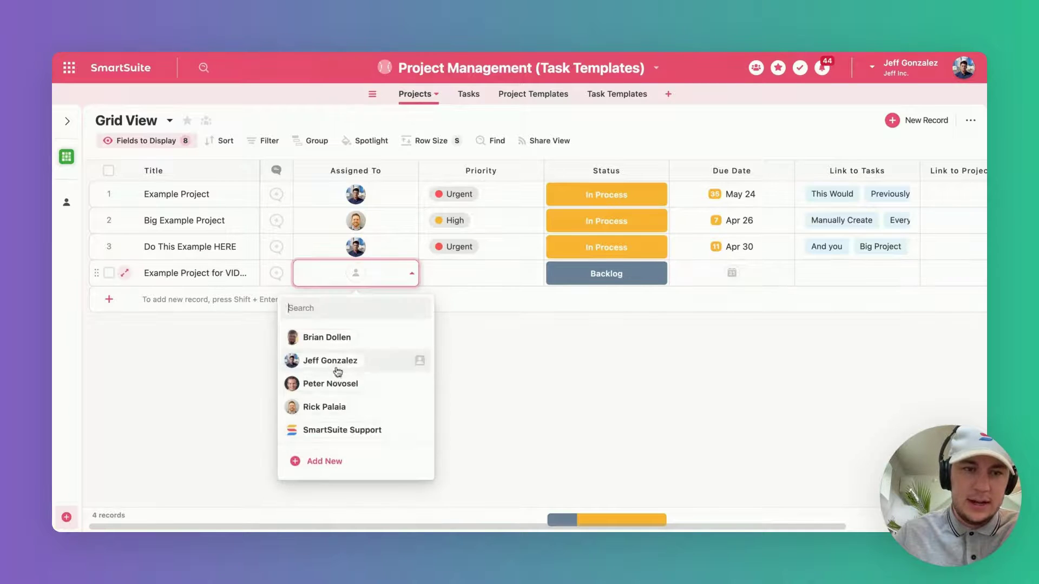
left_click(330, 361)
left_click(470, 275)
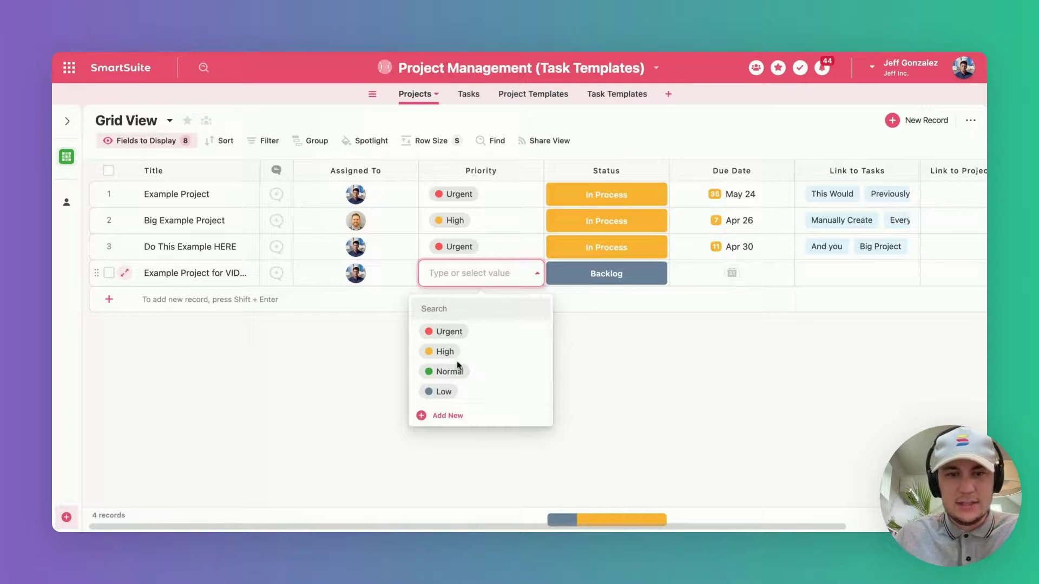
left_click(450, 371)
left_click(660, 275)
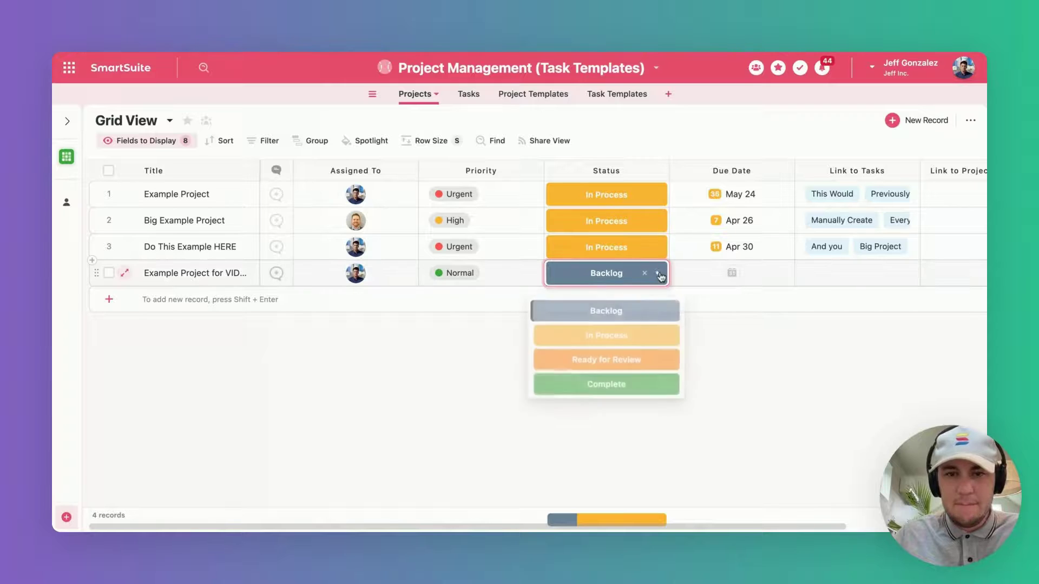
left_click(633, 335)
left_click(593, 272)
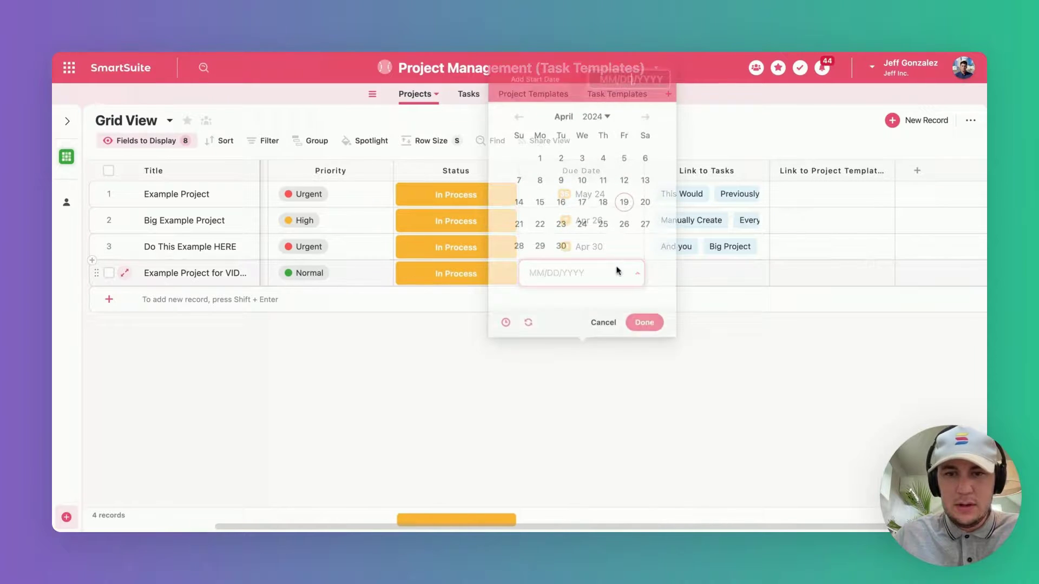
left_click(645, 111)
left_click(624, 241)
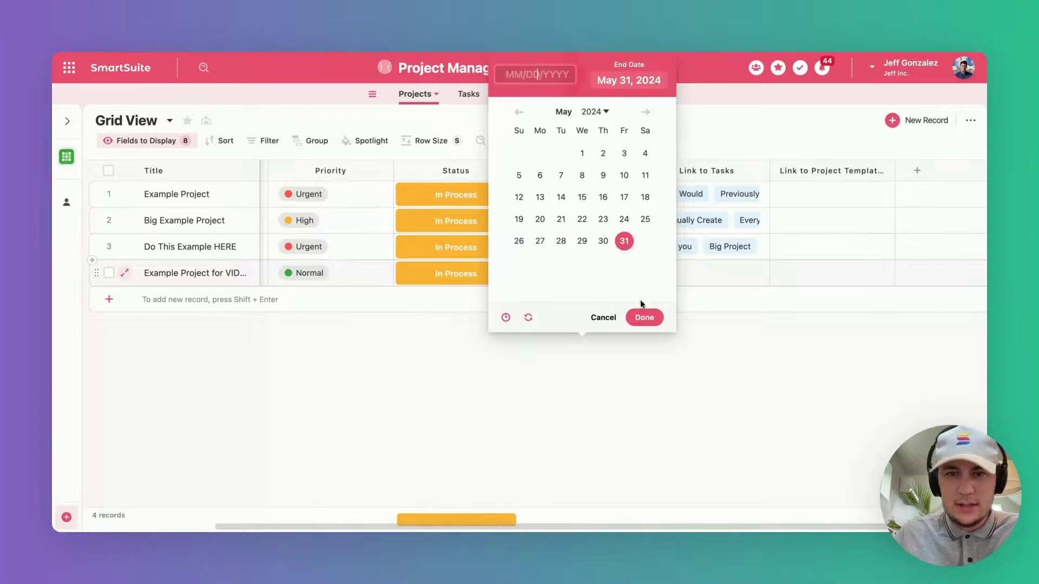
left_click(645, 317)
Link the new project to the Big Project template
left_click(782, 276)
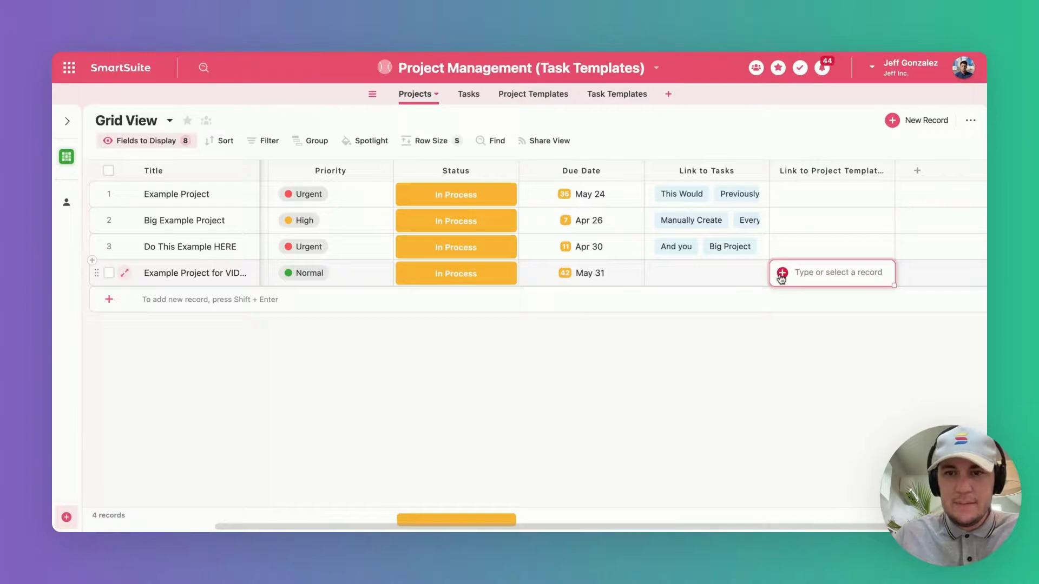
left_click(781, 273)
left_click(424, 271)
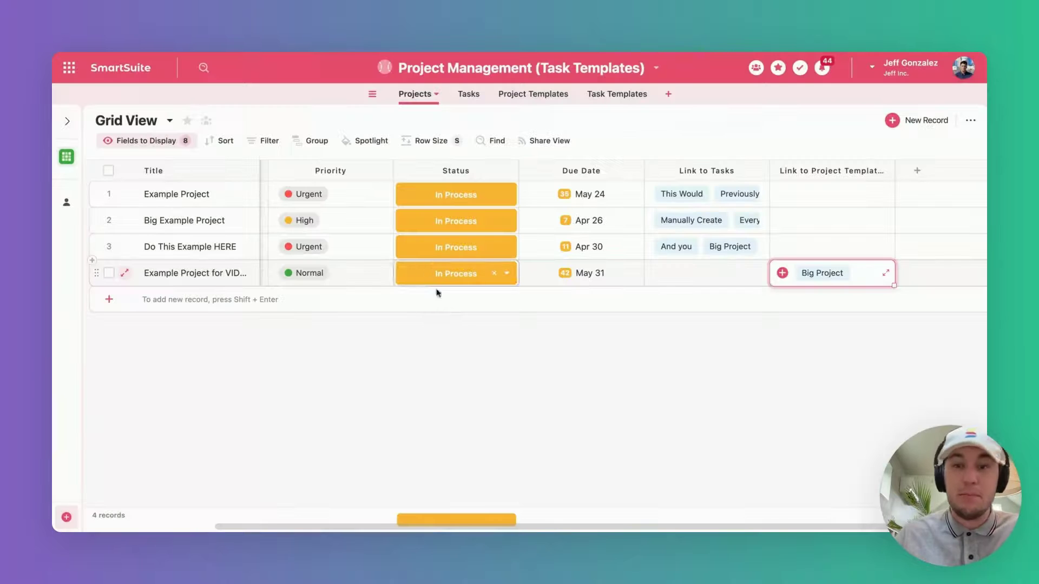
left_click(749, 222)
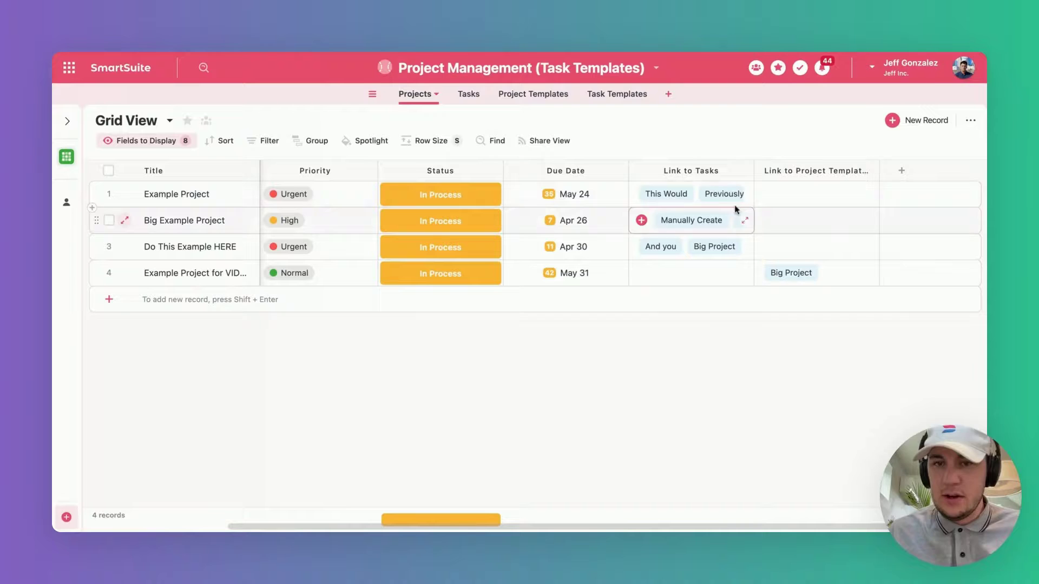
Check Task Templates' Project Name column, then view the new project's Link to Tasks in Projects
left_click(617, 94)
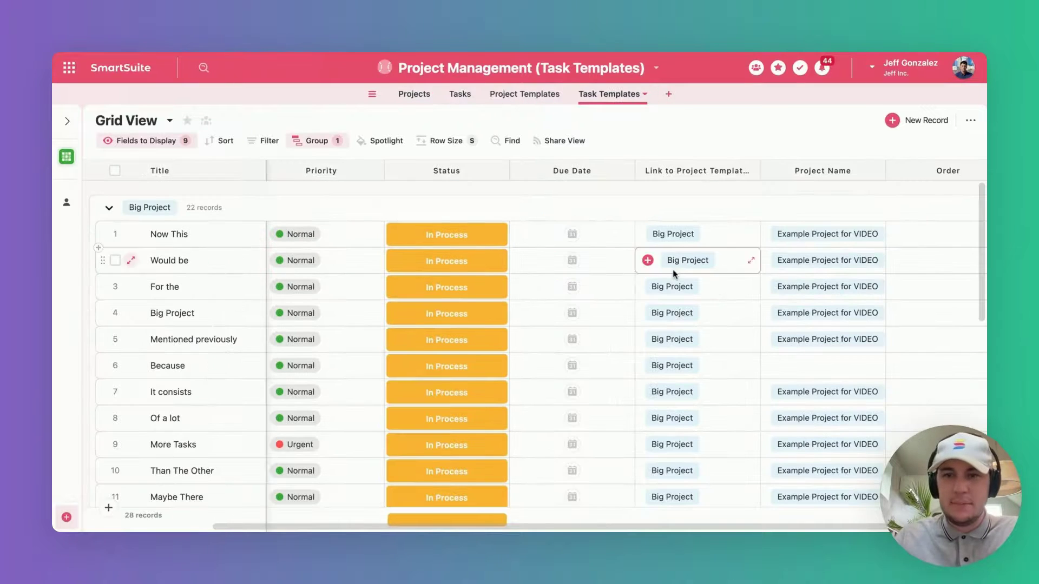
scroll(676, 265, "right", 1)
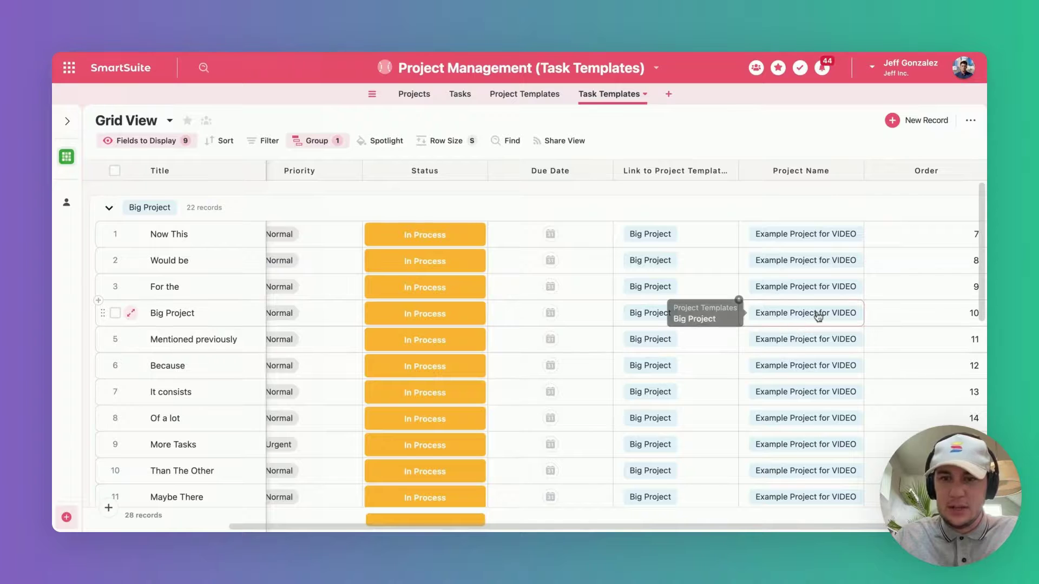
left_click(512, 94)
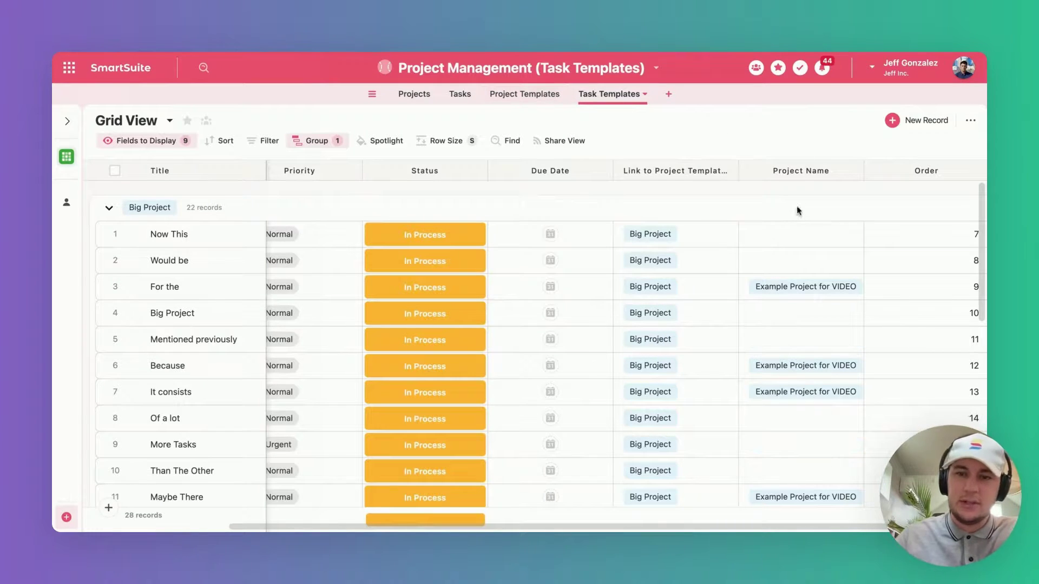
left_click(415, 95)
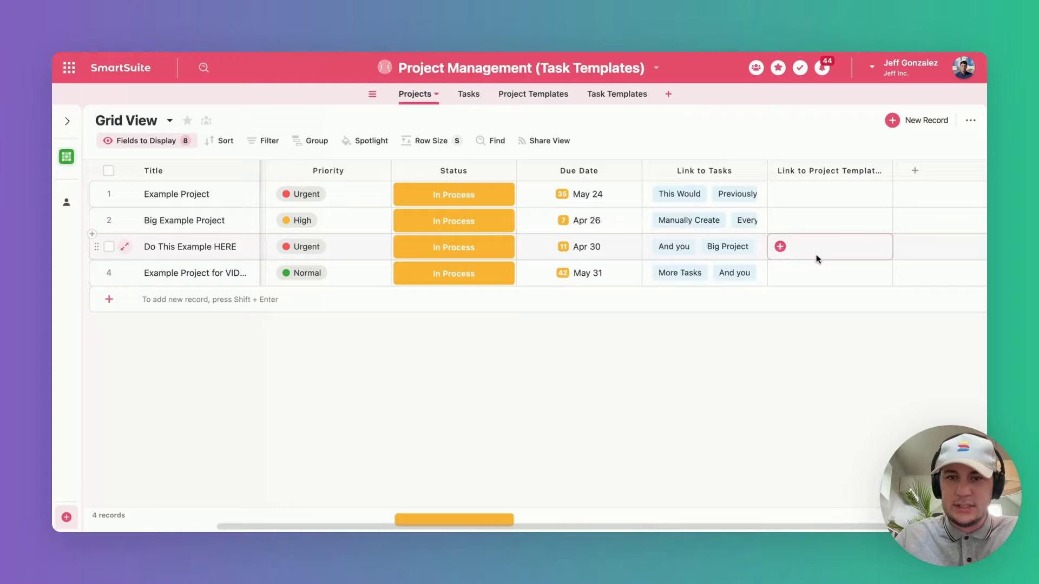
Scroll through the 22 assigned tasks under Example Project for VIDEO in Tasks
left_click(466, 95)
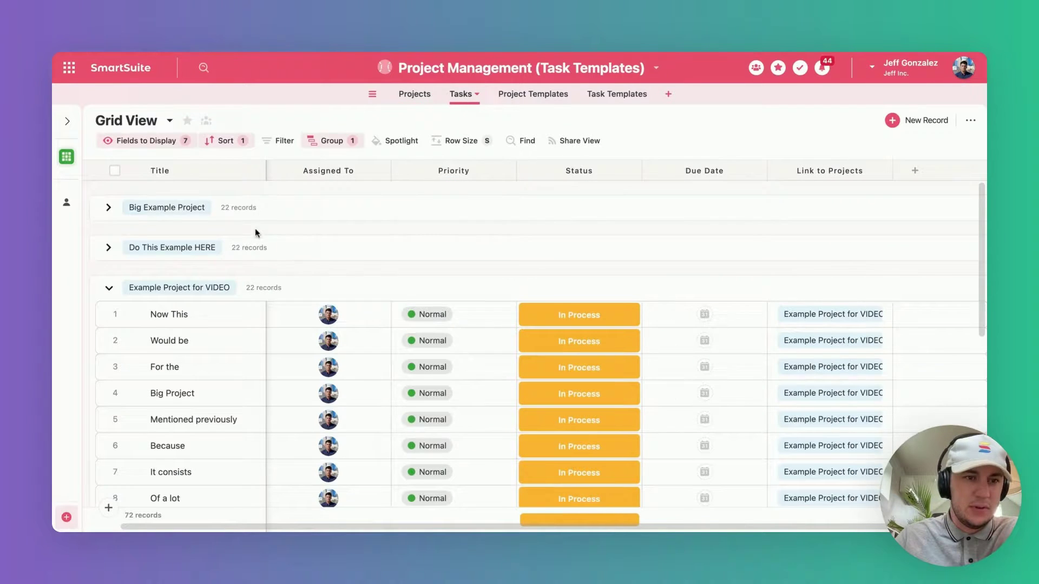
scroll(275, 271, "down", 2)
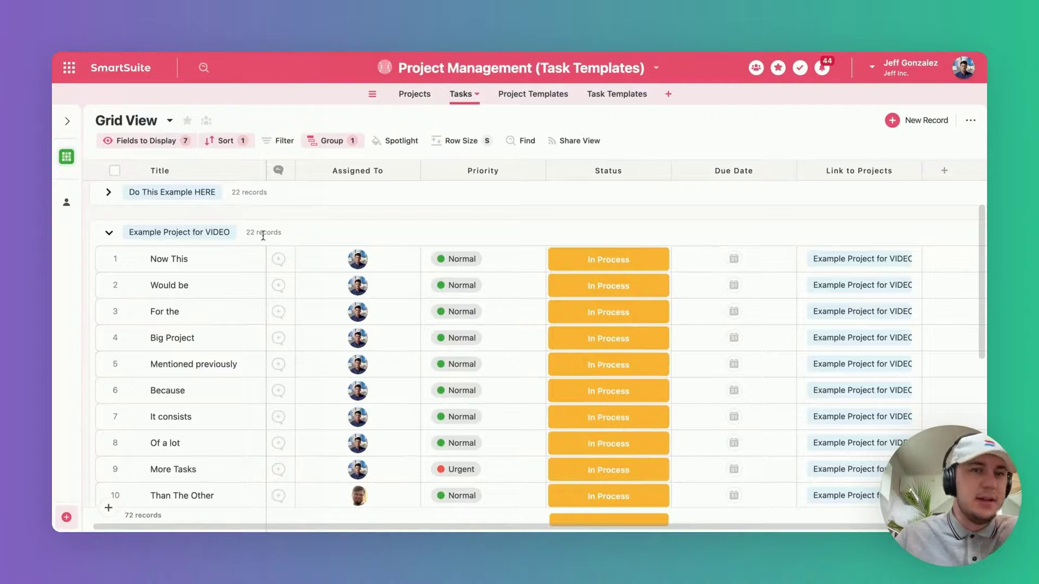
scroll(349, 320, "down", 2)
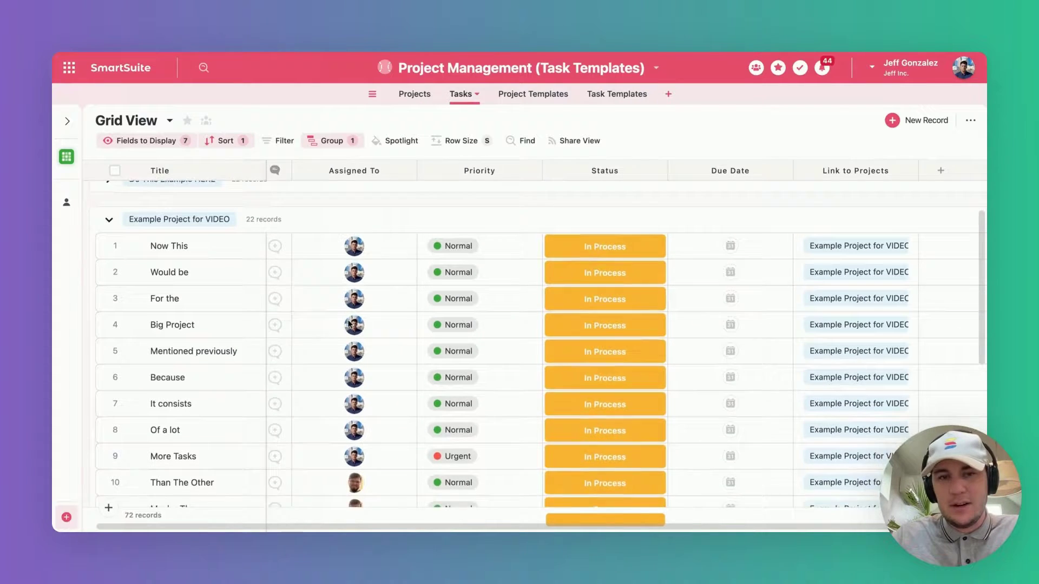
scroll(352, 320, "down", 5)
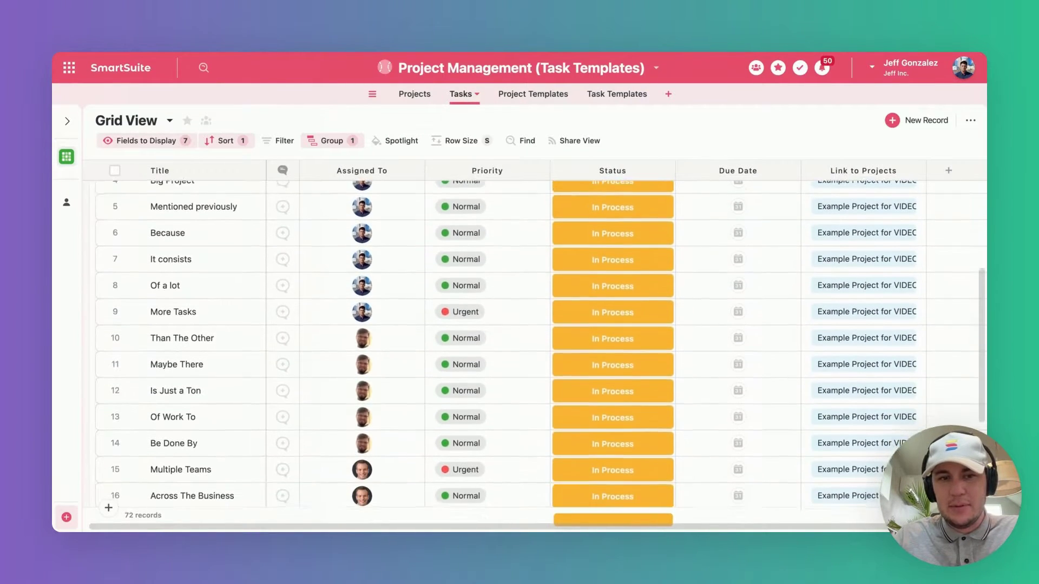